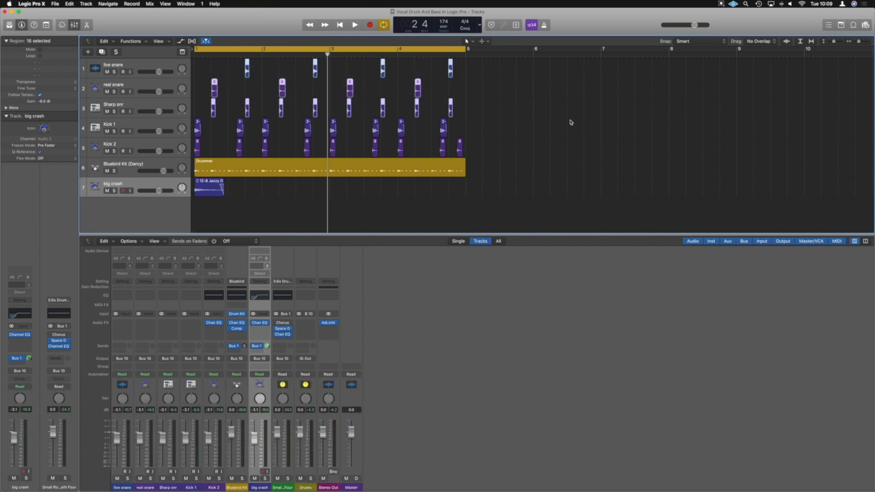
# Step: Color the selected snare regions bright orange and all Kick 1 and Kick 2 regions a darker shade of orange
pyautogui.hotkey('alt', 'c')
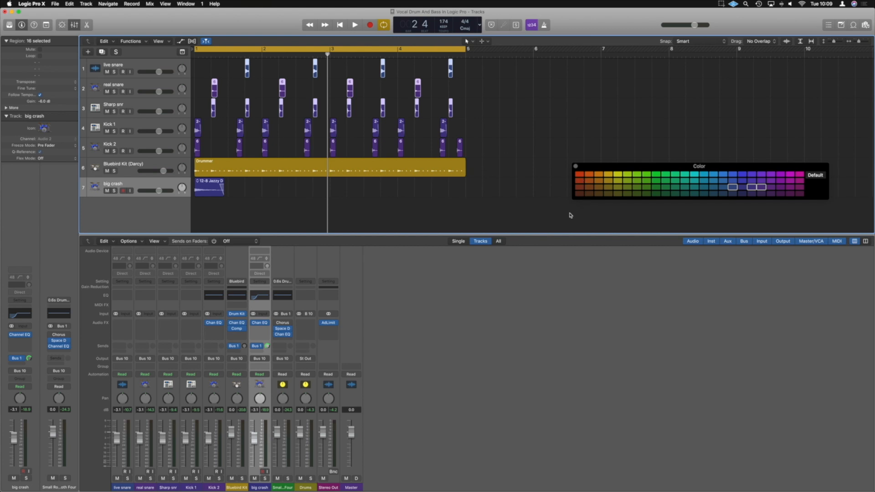
pyautogui.click(588, 174)
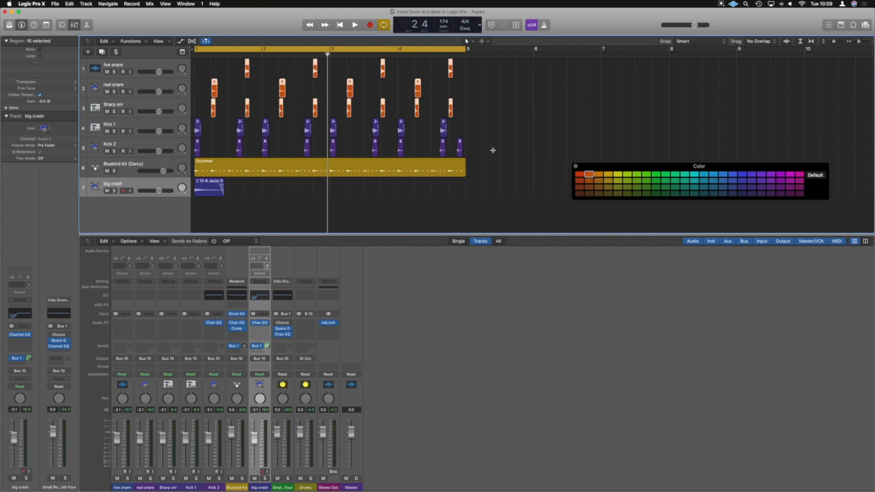
pyautogui.moveTo(471, 147); pyautogui.dragTo(187, 124)
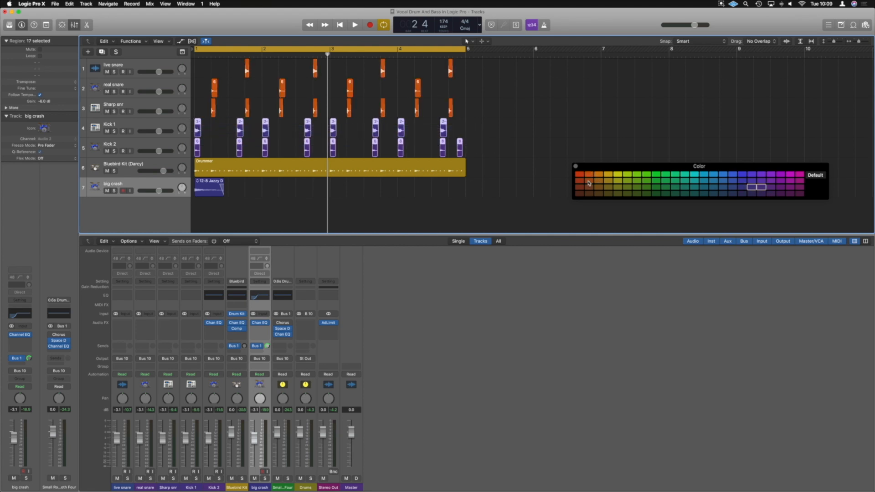
pyautogui.click(587, 183)
pyautogui.click(466, 127)
# Step: Color the big crash region dark yellow, a darker shade of the Drummer region's color, and close the color palette
pyautogui.click(500, 168)
pyautogui.moveTo(499, 168); pyautogui.dragTo(422, 163)
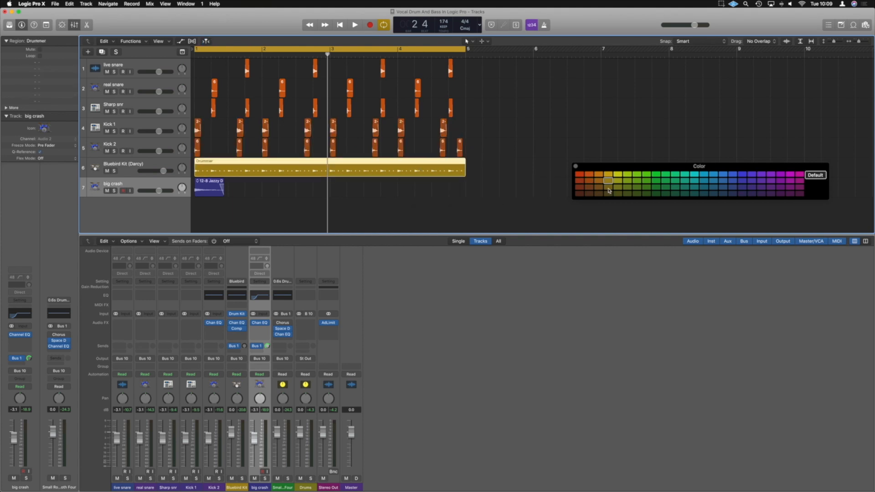
pyautogui.click(215, 187)
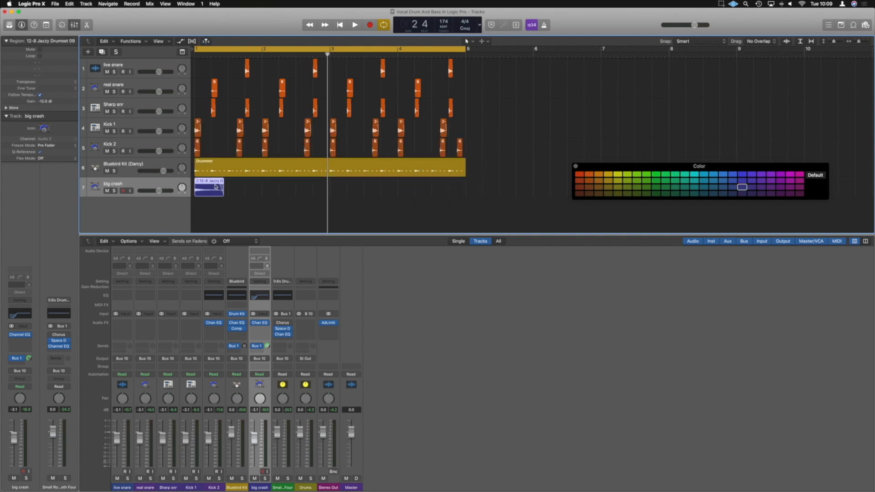
pyautogui.click(609, 188)
pyautogui.click(468, 181)
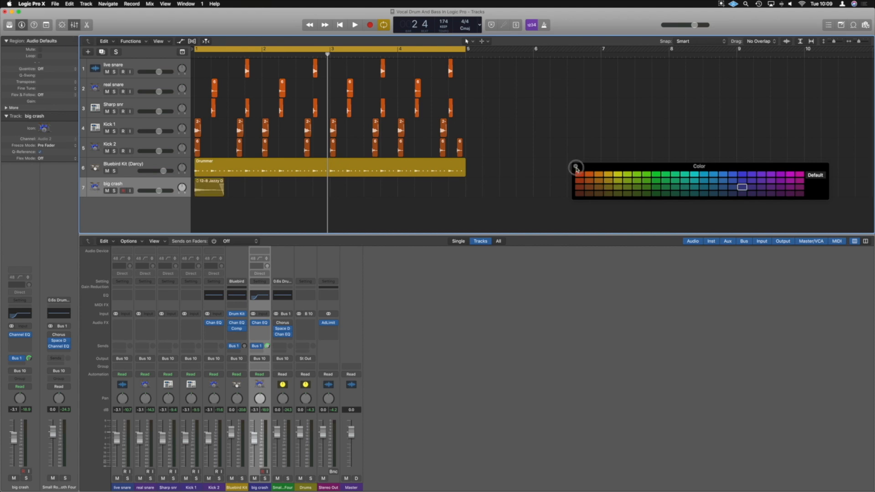
pyautogui.click(575, 166)
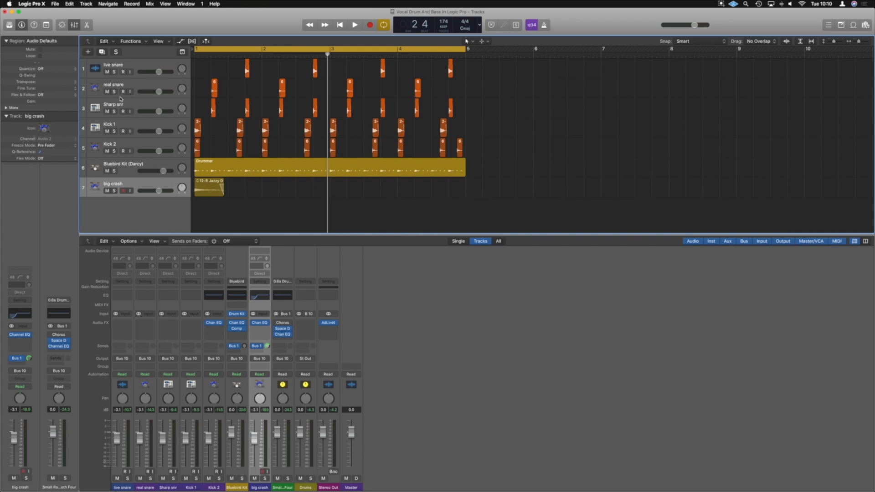
# Step: Color all seven drum tracks by their region colors
pyautogui.press('super+a')
pyautogui.click(143, 42)
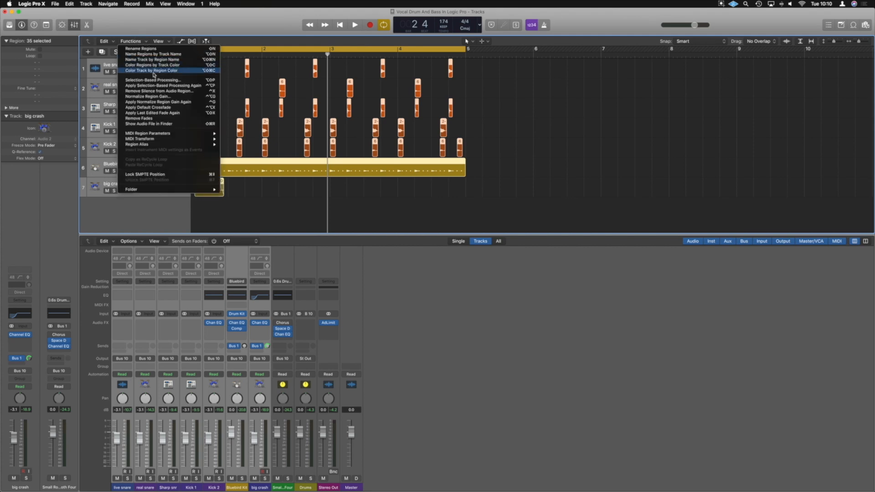
pyautogui.click(153, 71)
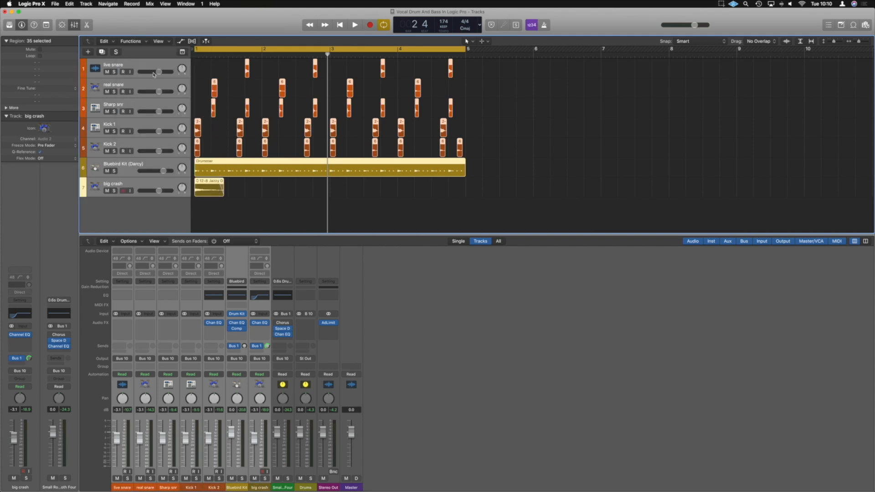
pyautogui.click(498, 162)
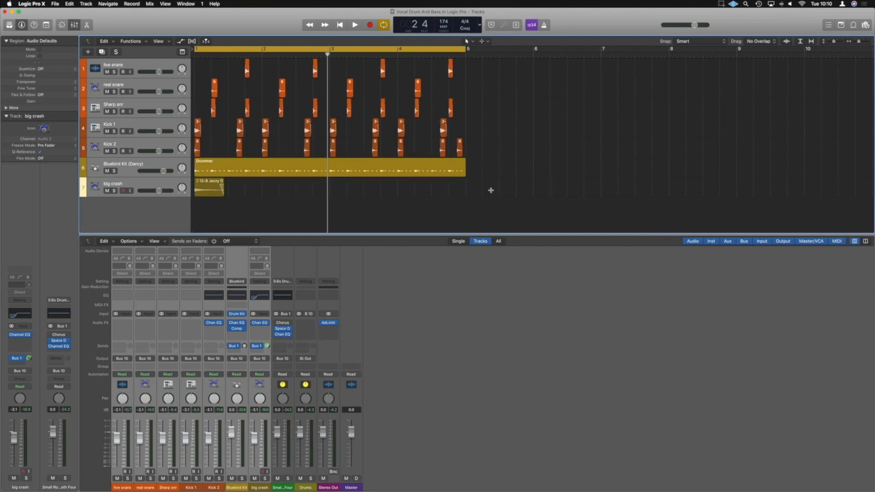
# Step: Copy all the drum regions so the duplicate starts at bar 5, and extend the cycle range to bar 9
pyautogui.moveTo(489, 188); pyautogui.dragTo(196, 55)
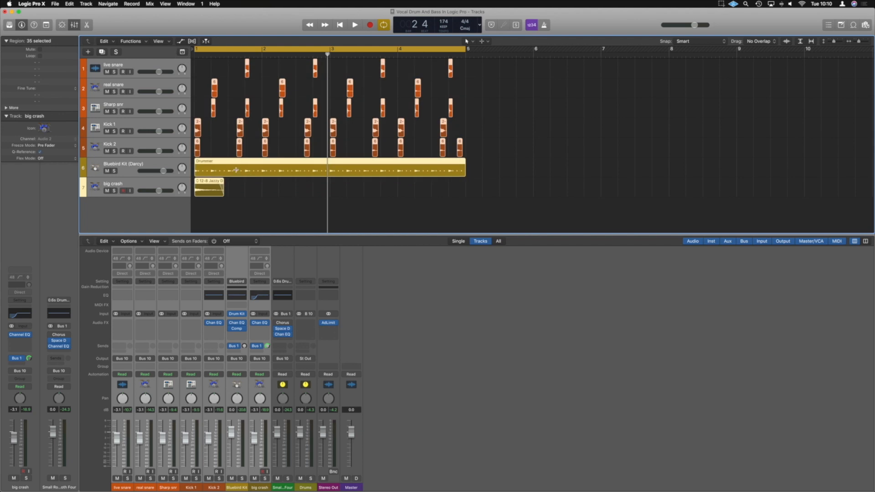
pyautogui.moveTo(222, 163); pyautogui.dragTo(494, 165)
pyautogui.click(508, 184)
pyautogui.scroll(-5, 508, 183)
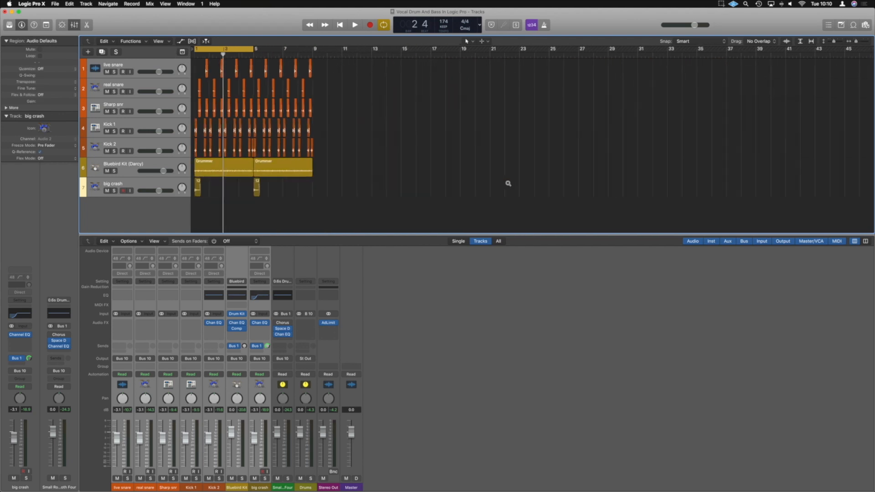
pyautogui.scroll(3, 508, 184)
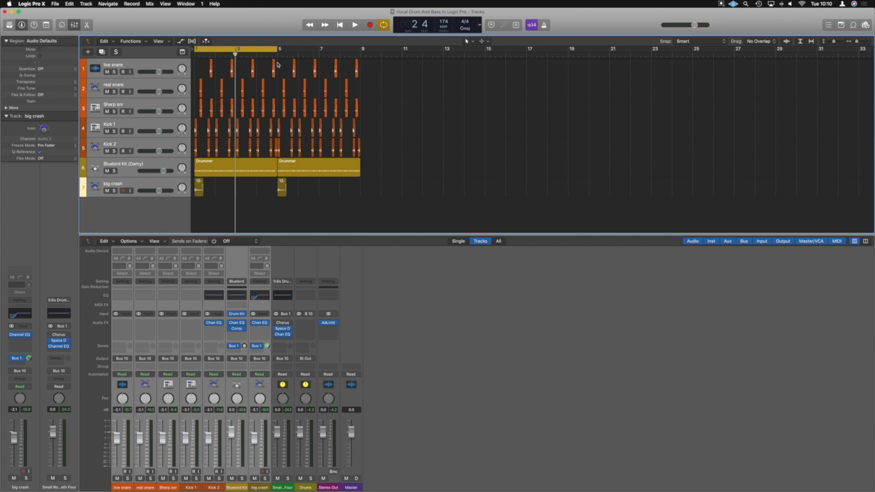
pyautogui.moveTo(277, 49); pyautogui.dragTo(371, 50)
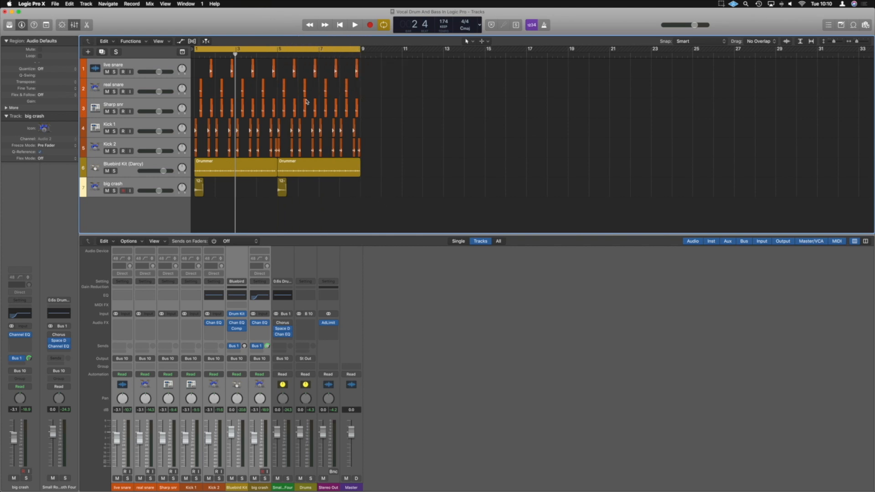
# Step: Raise the Cymbals setting of the second Drummer region to about the middle of its range and play the pattern
pyautogui.moveTo(237, 54); pyautogui.dragTo(277, 54)
pyautogui.click(303, 166)
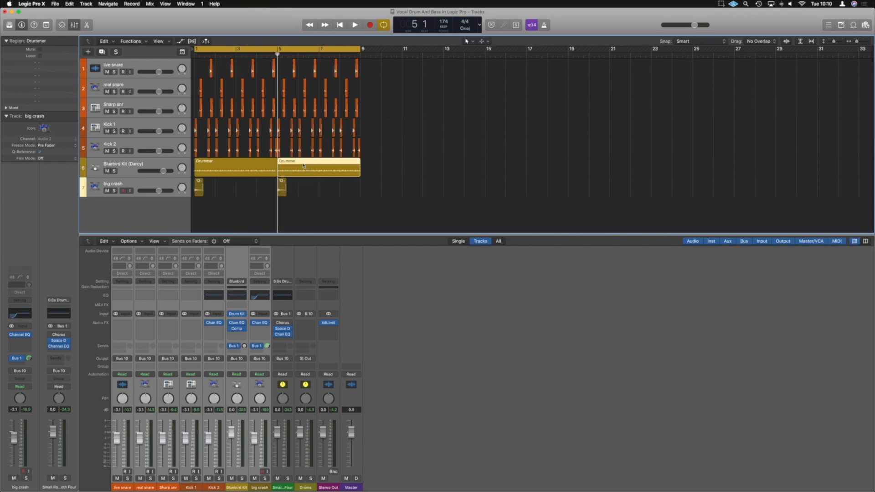
pyautogui.doubleClick(303, 165)
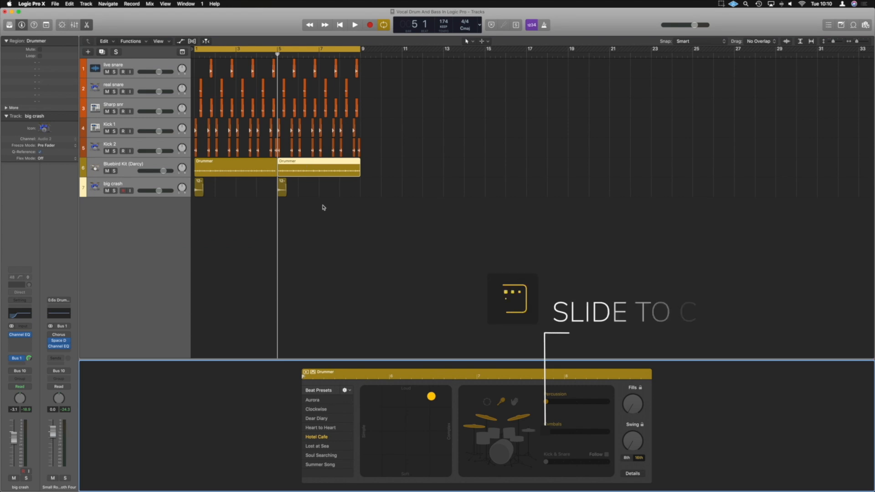
pyautogui.moveTo(549, 431); pyautogui.dragTo(576, 431)
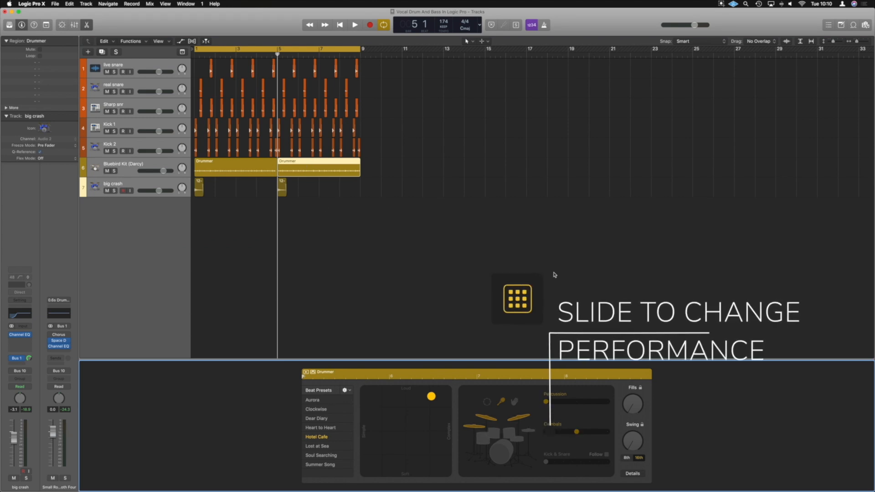
pyautogui.press('space')
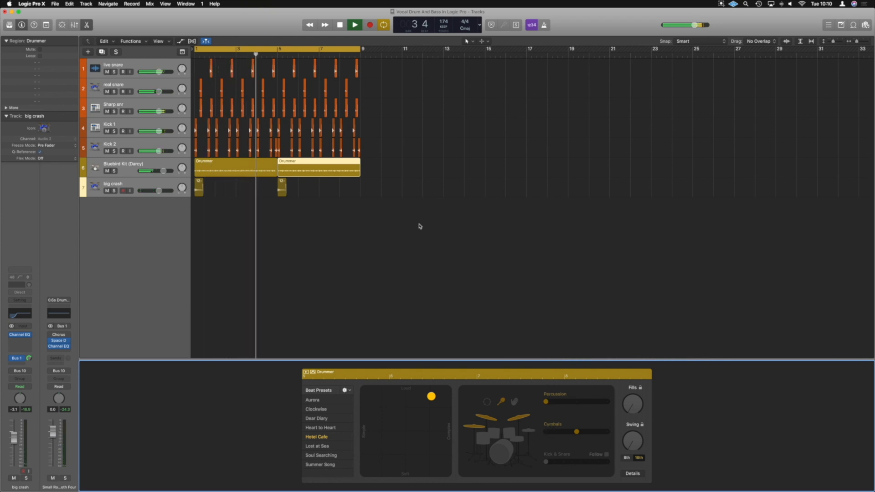
# Step: Delete the copied crash region at bar 5 on the big crash track and play the arrangement
pyautogui.click(278, 186)
pyautogui.moveTo(277, 187); pyautogui.dragTo(270, 187)
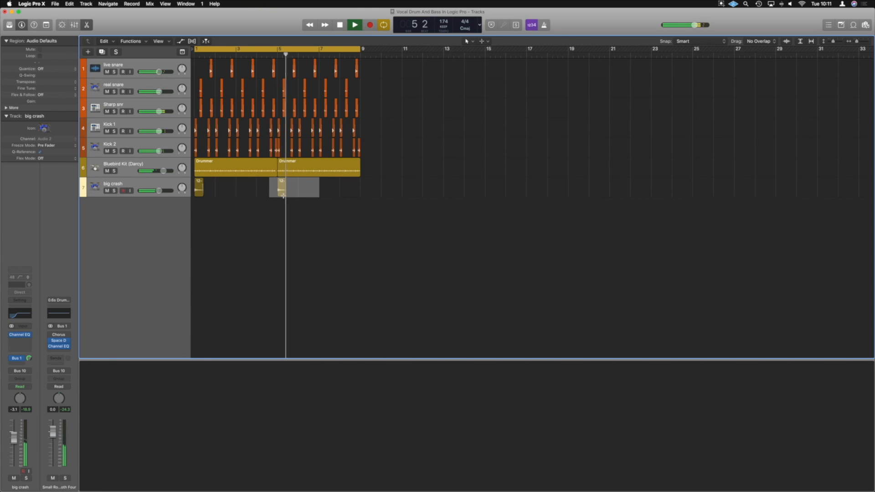
pyautogui.click(283, 203)
pyautogui.click(281, 184)
pyautogui.press('space')
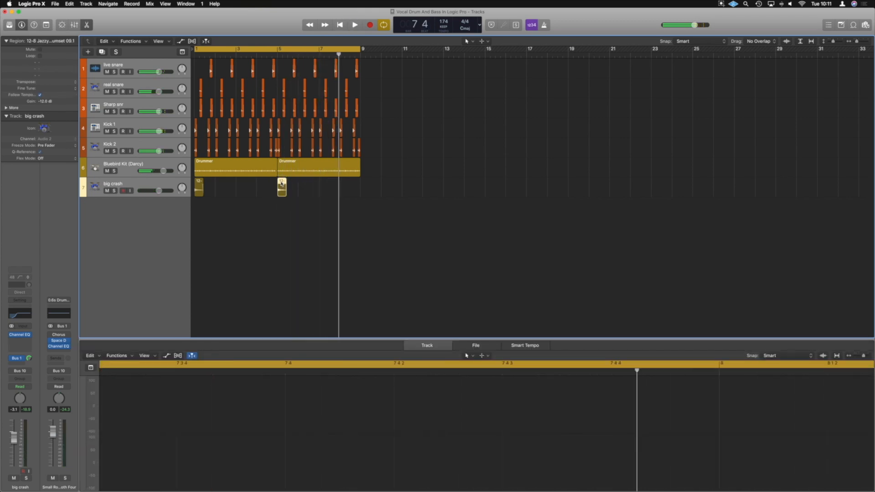
pyautogui.press('Delete')
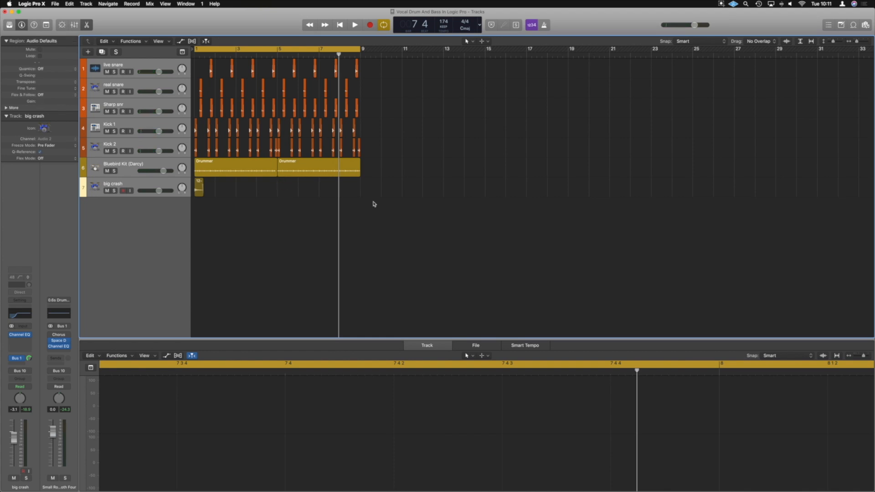
pyautogui.press('space')
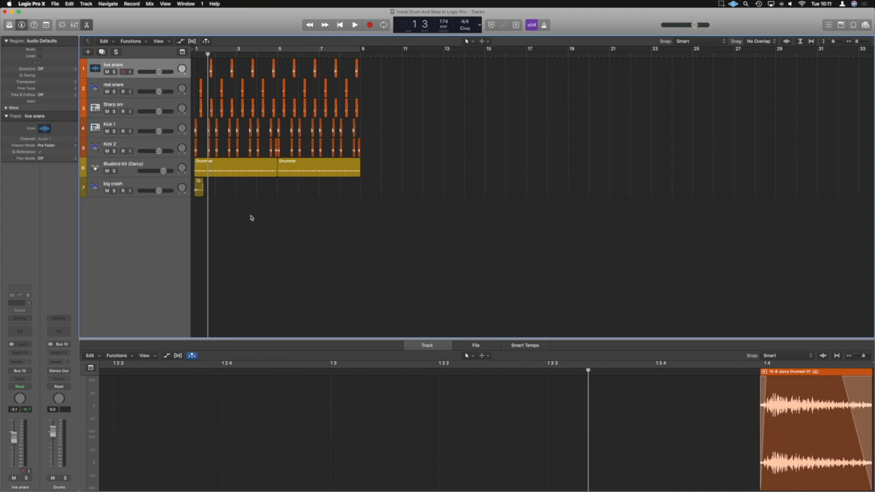
# Step: Close the editor and add a software instrument track below big crash using the Sculpture synth
pyautogui.press('e')
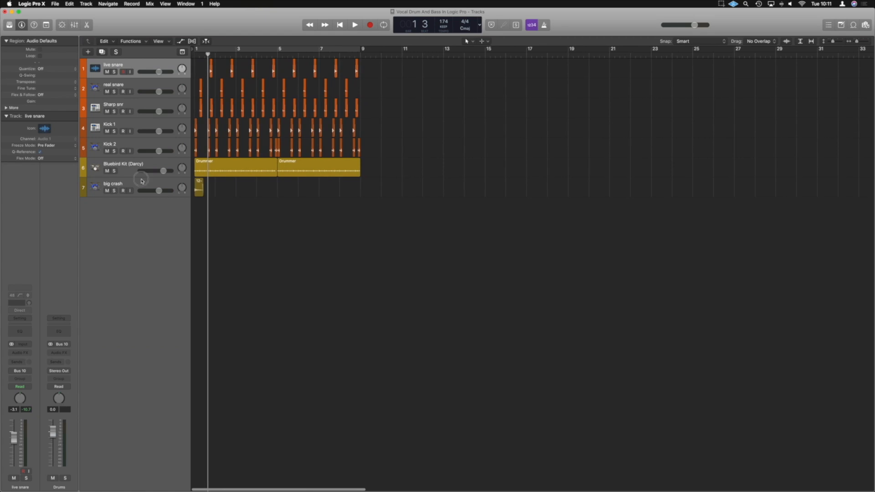
pyautogui.click(142, 181)
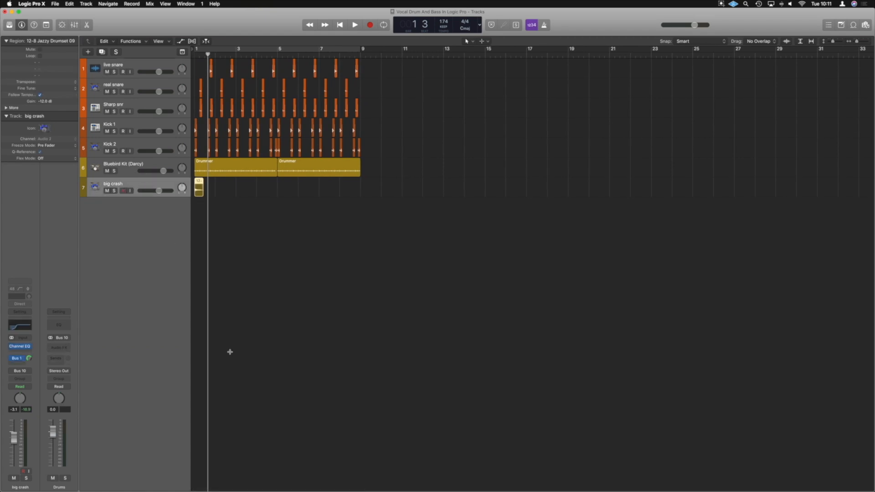
pyautogui.click(89, 53)
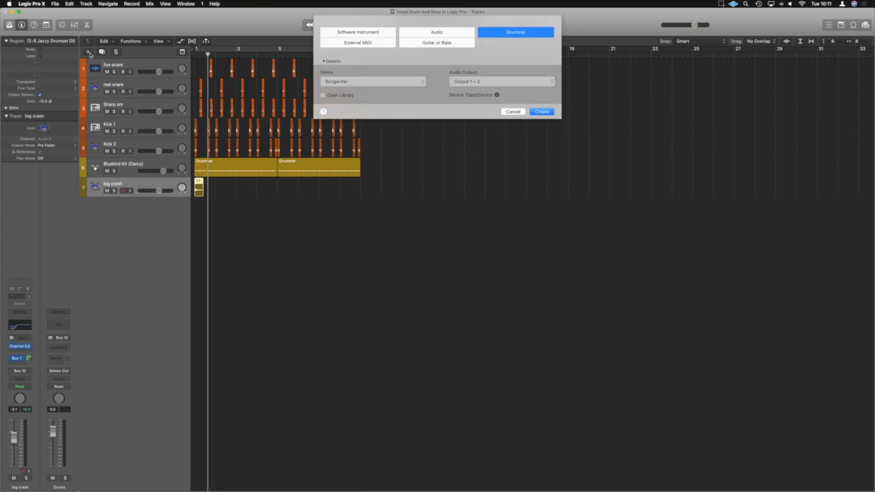
pyautogui.click(357, 33)
pyautogui.click(364, 82)
pyautogui.moveTo(350, 182)
pyautogui.click(421, 182)
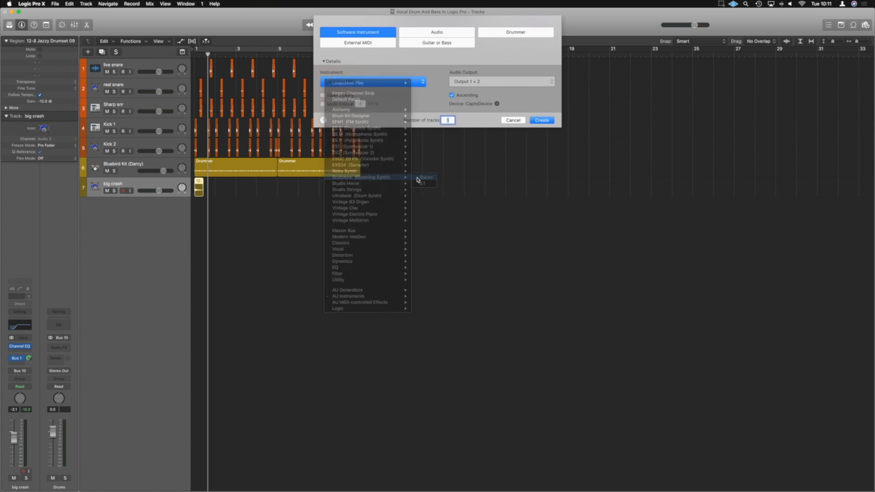
pyautogui.click(540, 120)
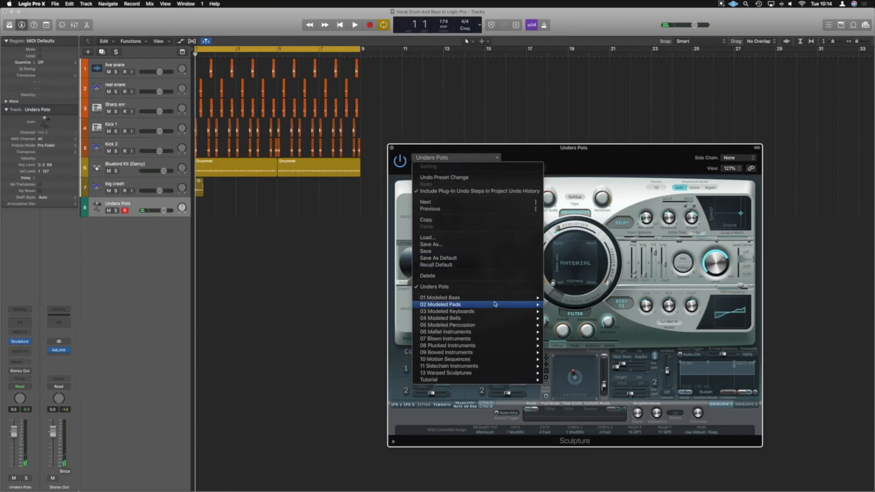
# Step: Load the Ambient Intrigue preset from Sculpture's Modeled Pads and audition it against the drums
pyautogui.moveTo(492, 307)
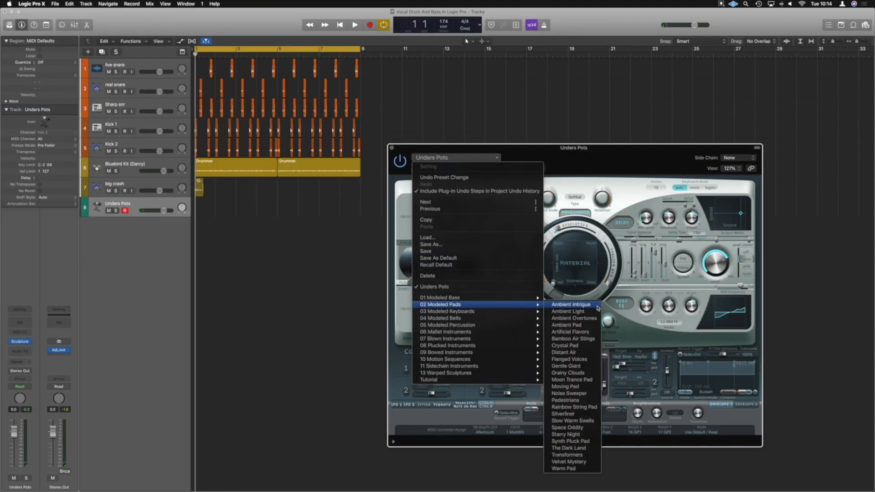
pyautogui.click(570, 304)
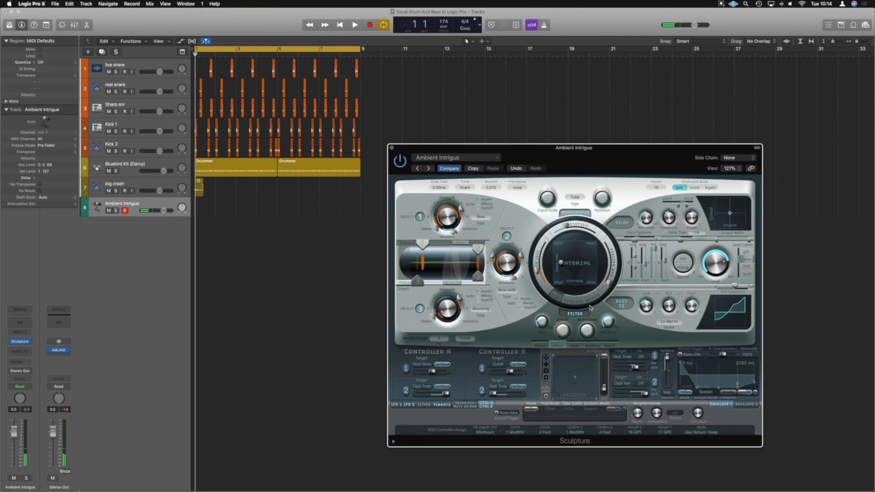
pyautogui.press('space')
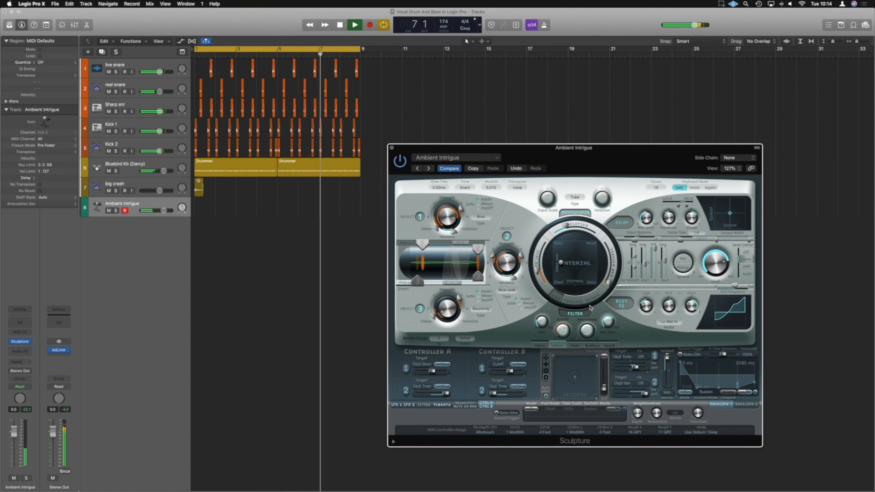
pyautogui.press('space')
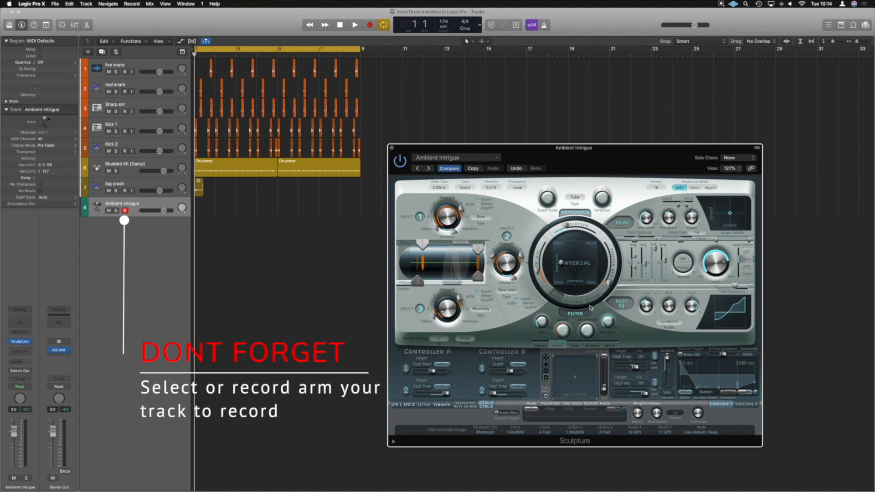
# Step: Record a four-note pad part on the Ambient Intrigue track from bar 2 to bar 9
pyautogui.press('r')
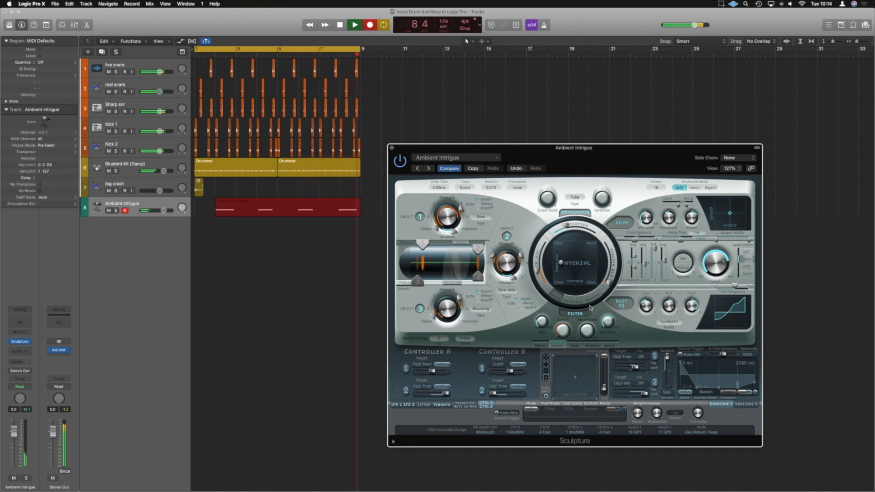
pyautogui.press('space')
# Step: Open the recorded Ambient Intrigue region in the Piano Roll and move the Sculpture window clear of the notes
pyautogui.doubleClick(268, 206)
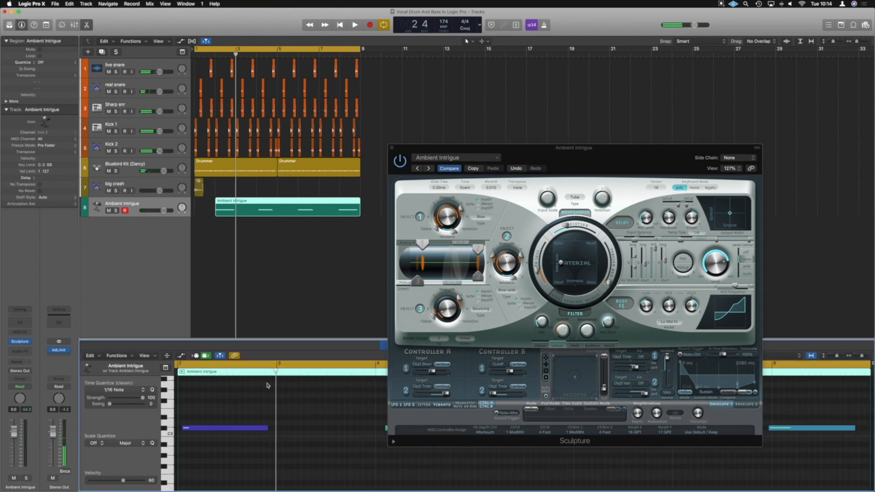
pyautogui.moveTo(552, 163)
pyautogui.mouseDown()
pyautogui.moveTo(623, 82)
pyautogui.moveTo(597, 72)
pyautogui.mouseUp()
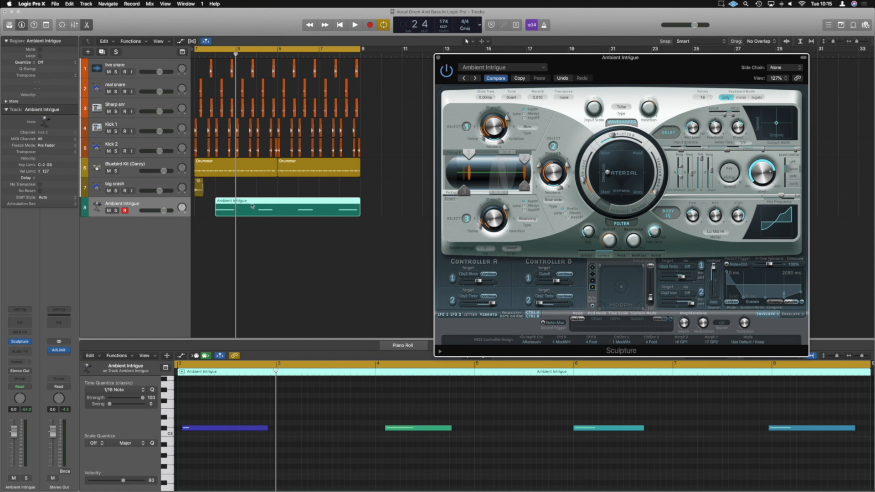
pyautogui.click(297, 414)
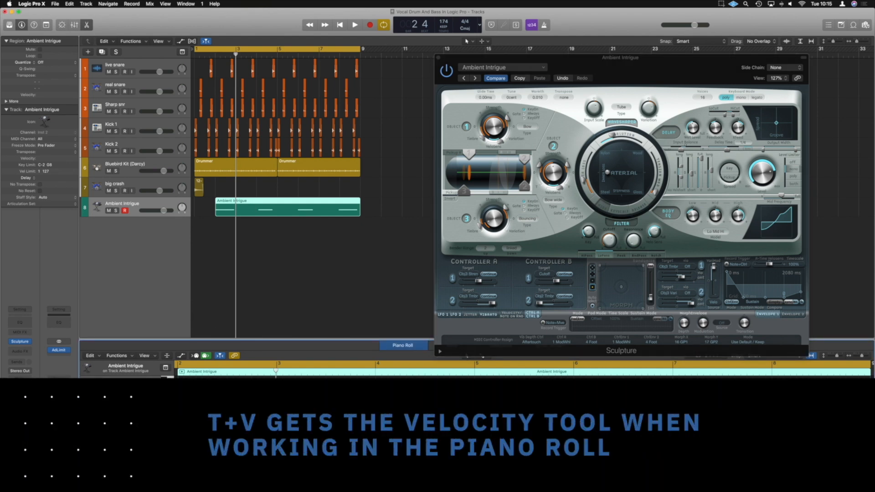
# Step: Select the first note of the Ambient Intrigue region and play the pad part against the drums
pyautogui.click(255, 417)
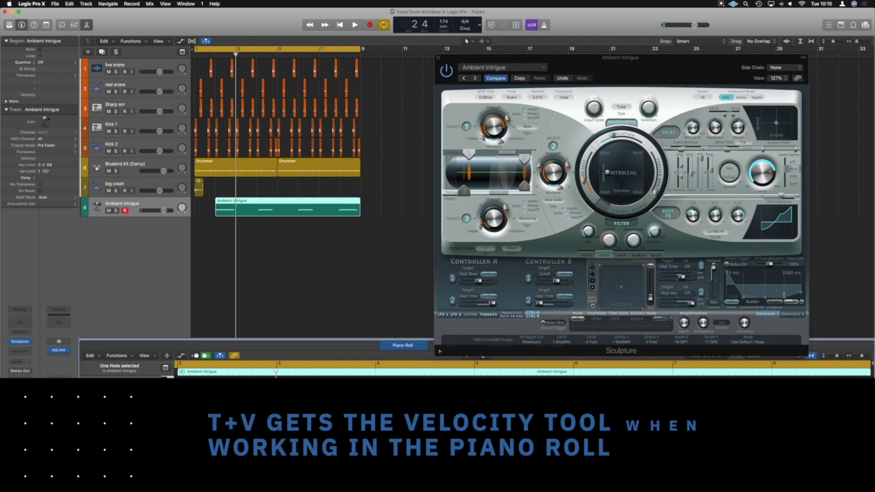
pyautogui.press('space')
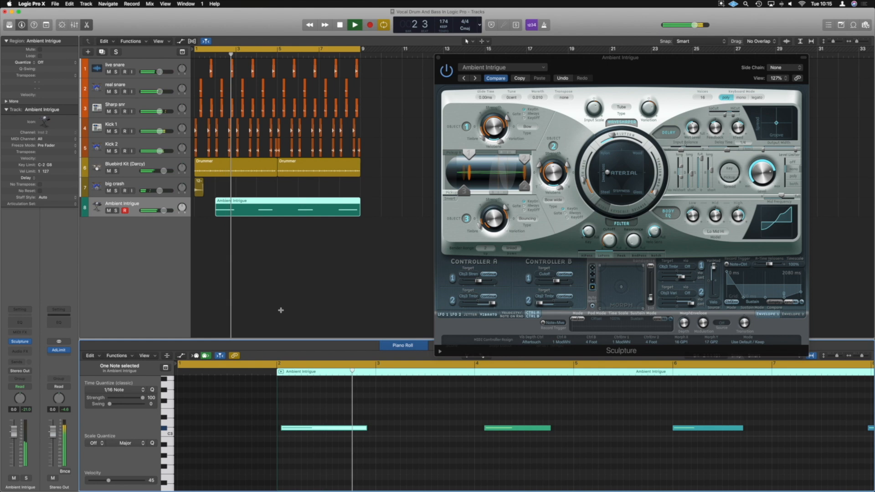
pyautogui.press('space')
# Step: Move the Ambient Intrigue region one bar earlier so it starts at bar 1, and play it with the drums
pyautogui.click(232, 263)
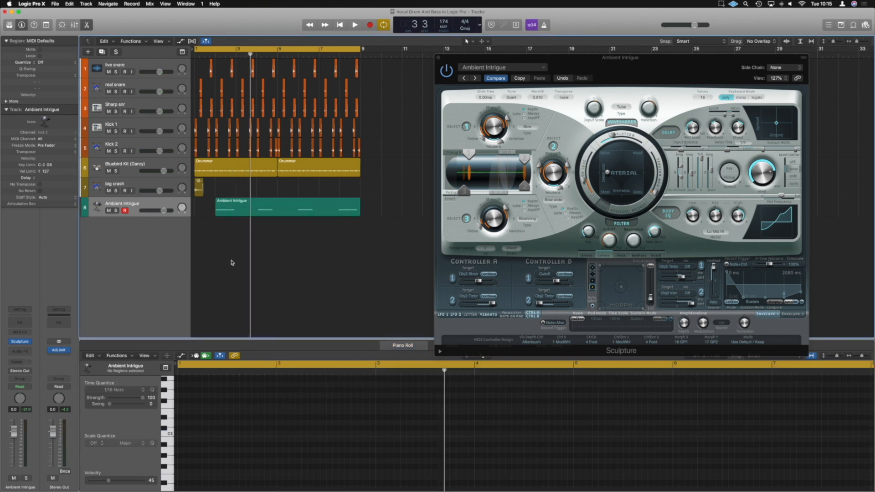
pyautogui.moveTo(276, 208); pyautogui.dragTo(255, 208)
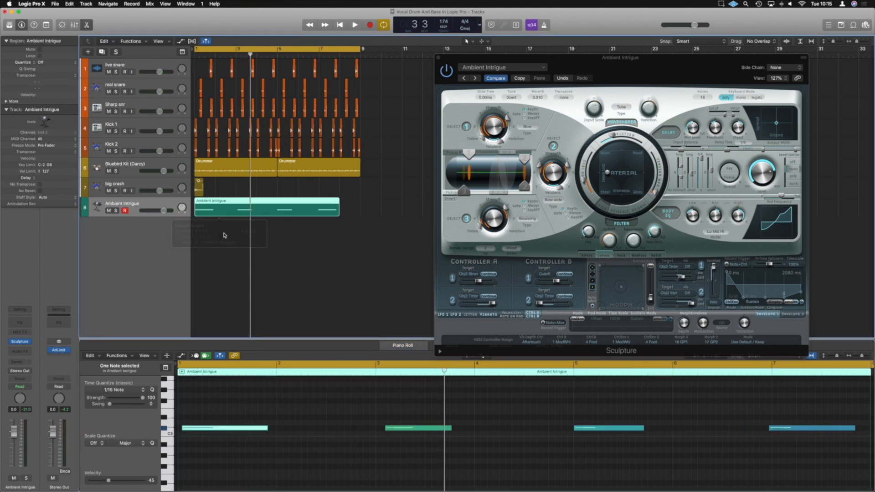
pyautogui.click(225, 229)
pyautogui.press('space')
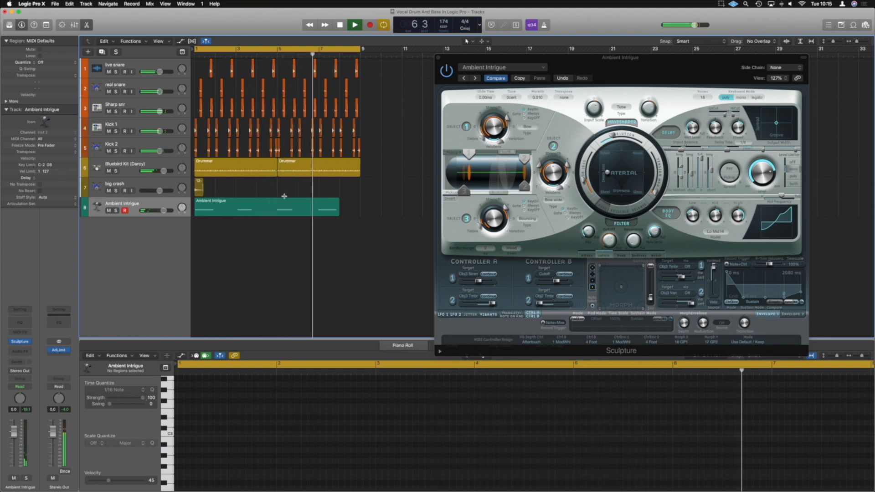
pyautogui.press('space')
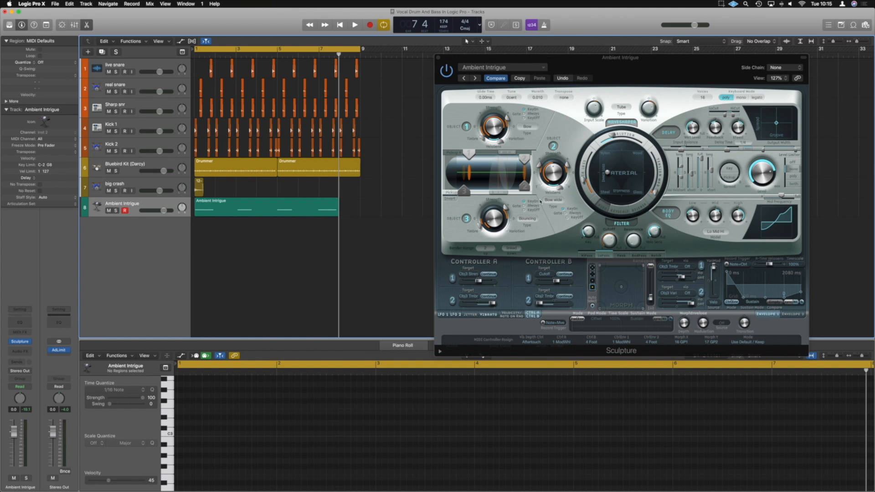
# Step: Solo the Ambient Intrigue track and audition different positions of Sculpture's Material ball between Nylon and Wood
pyautogui.click(620, 212)
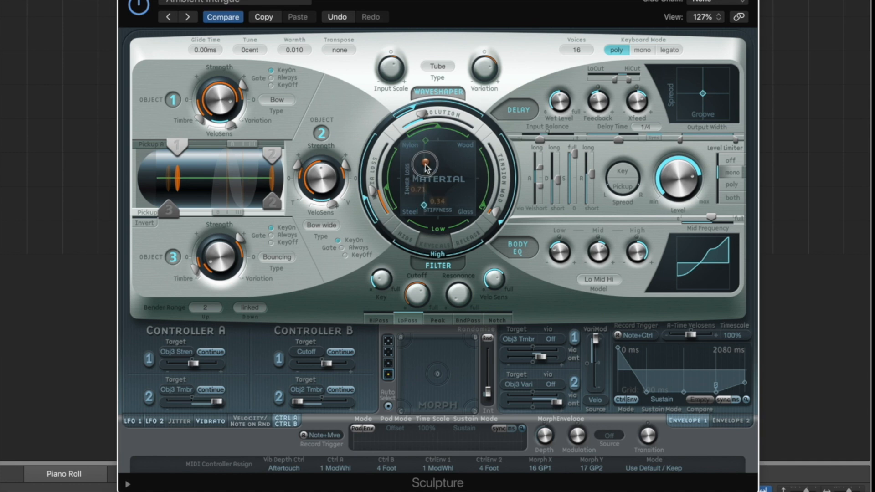
pyautogui.moveTo(408, 148); pyautogui.dragTo(481, 155)
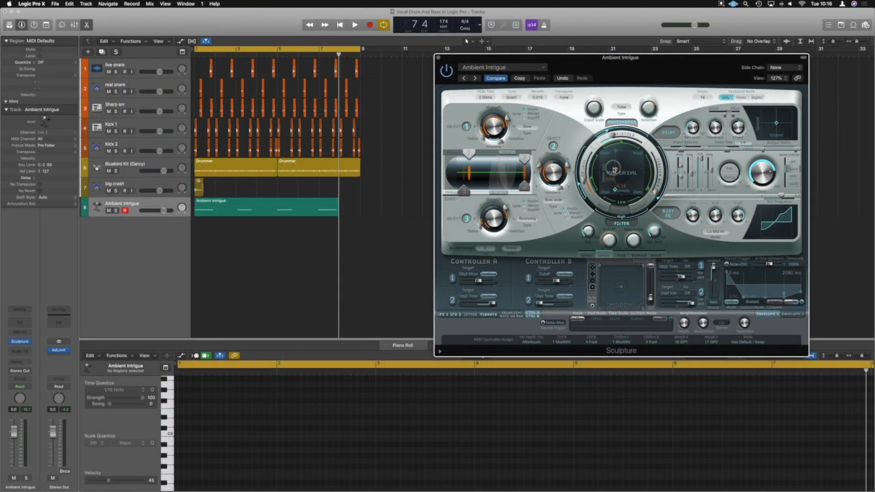
pyautogui.press('space')
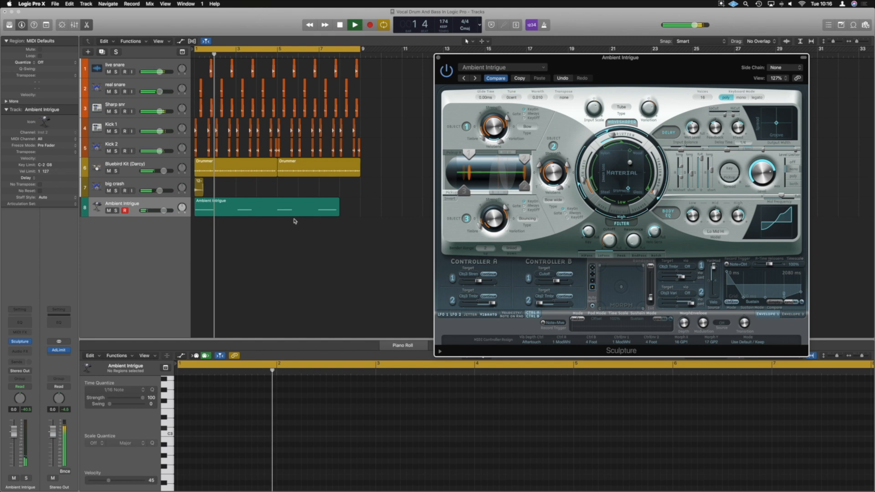
pyautogui.click(116, 211)
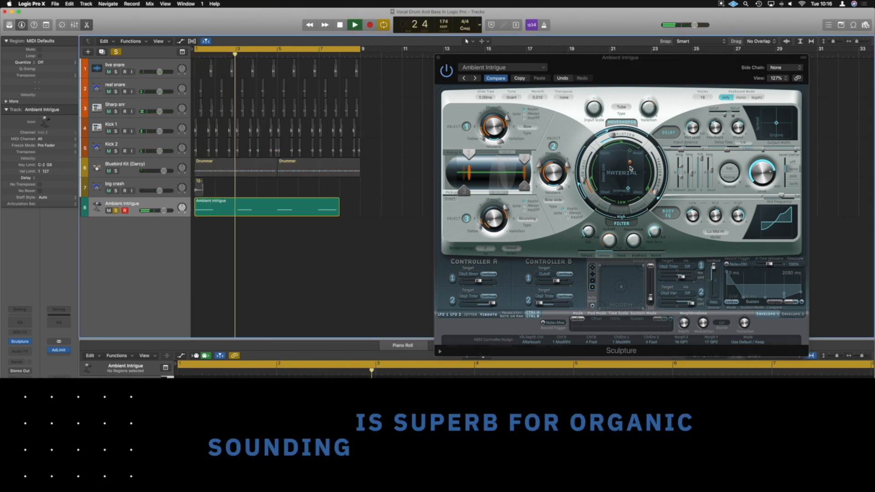
pyautogui.moveTo(630, 169); pyautogui.dragTo(635, 166)
pyautogui.press('space')
pyautogui.press('space')
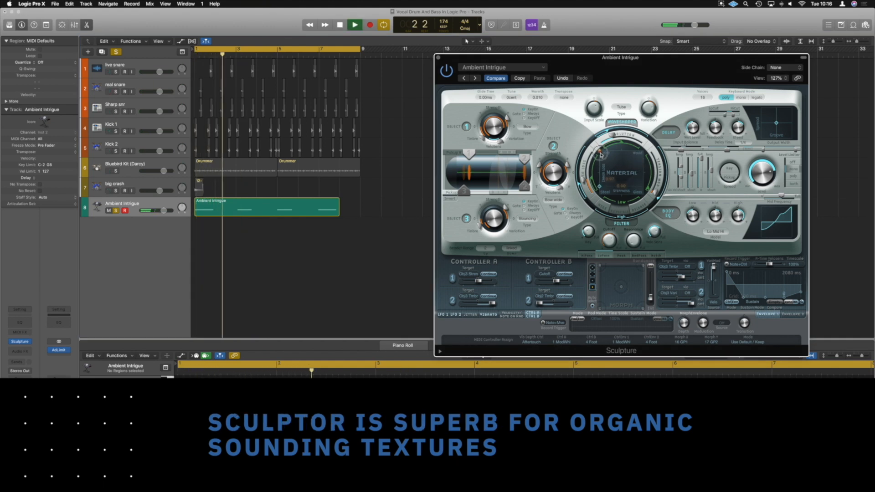
pyautogui.press('space')
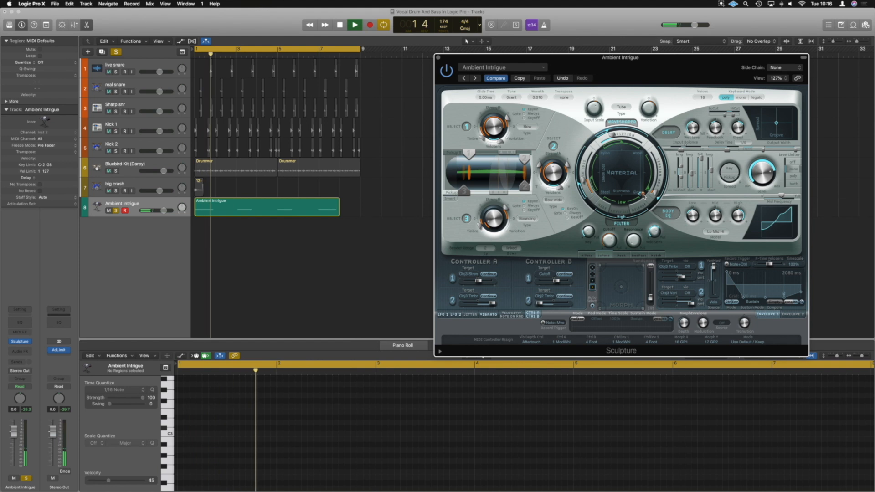
# Step: Reposition Sculpture's Material keyscale points and place the Material ball just off centre toward Glass during playback
pyautogui.moveTo(642, 193); pyautogui.dragTo(641, 154)
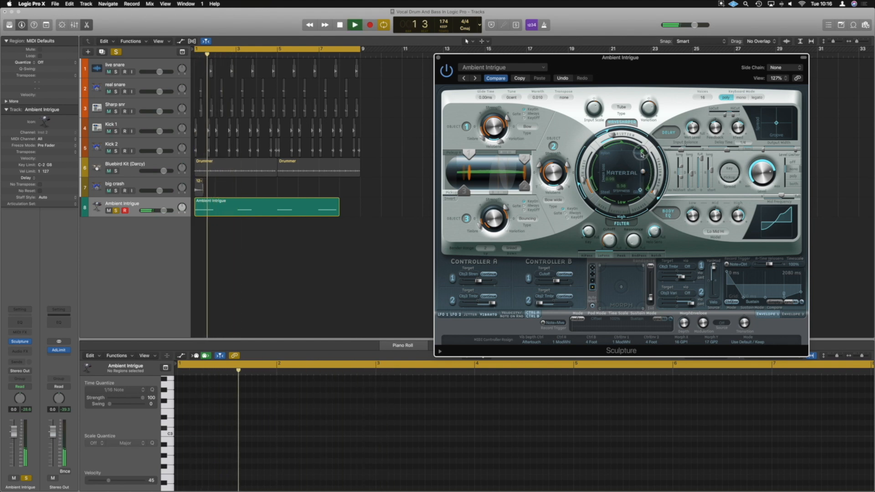
pyautogui.moveTo(641, 154); pyautogui.dragTo(616, 177)
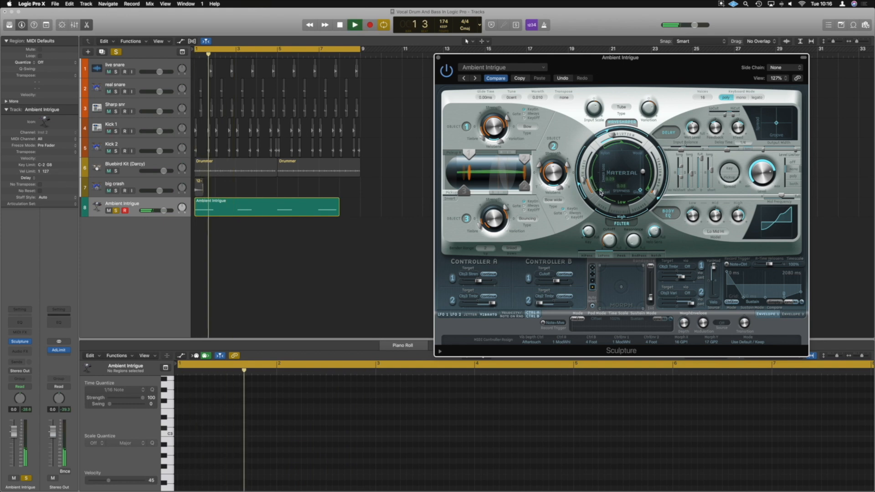
pyautogui.moveTo(613, 177); pyautogui.dragTo(624, 192)
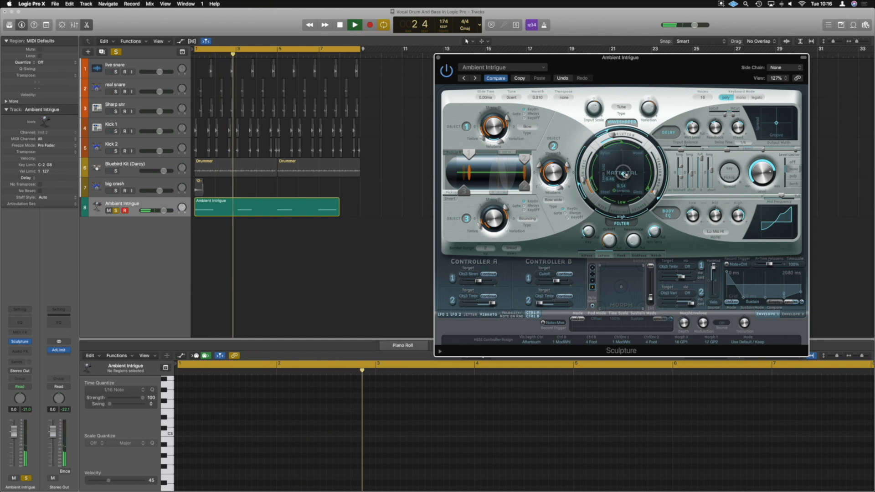
pyautogui.moveTo(615, 191); pyautogui.dragTo(634, 167)
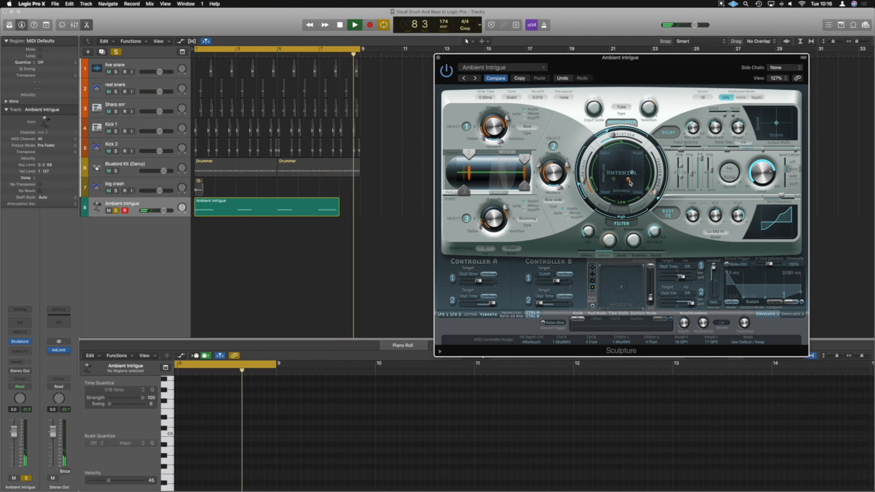
pyautogui.moveTo(615, 178); pyautogui.dragTo(635, 160)
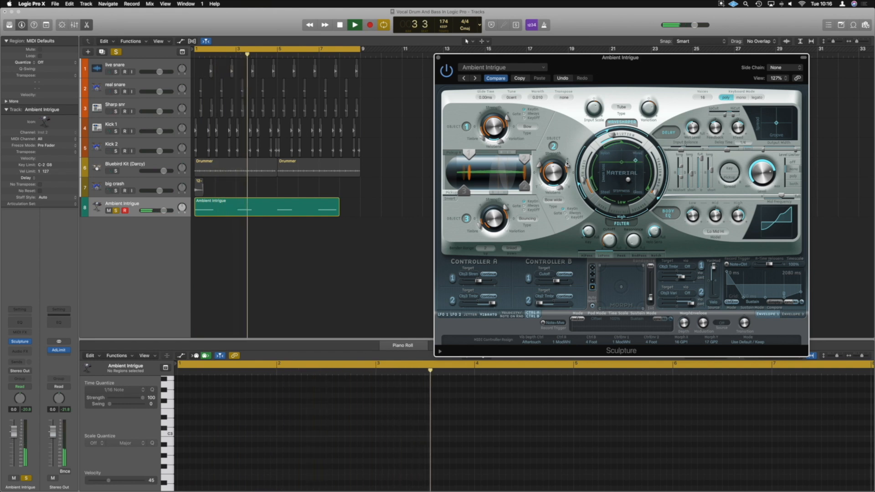
# Step: Shift the Object 1 and Object 3 positions toward the middle of Sculpture's string and try the pickup positions during playback
pyautogui.press('space')
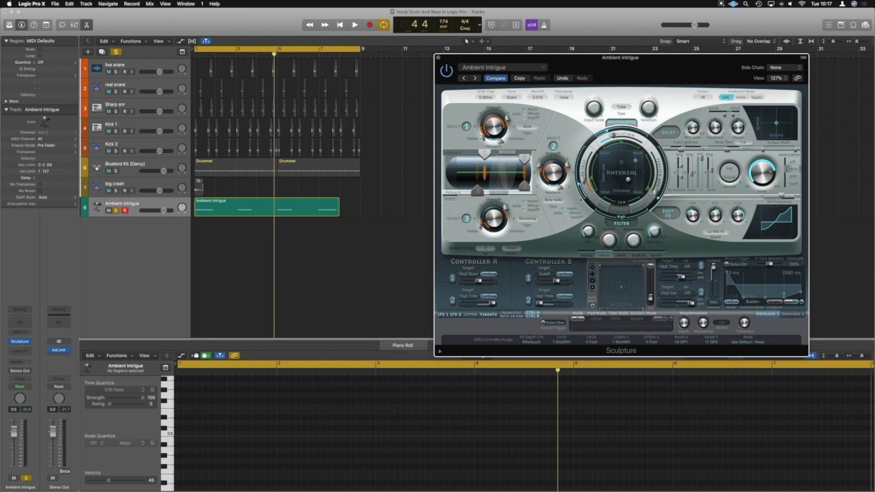
pyautogui.press('space')
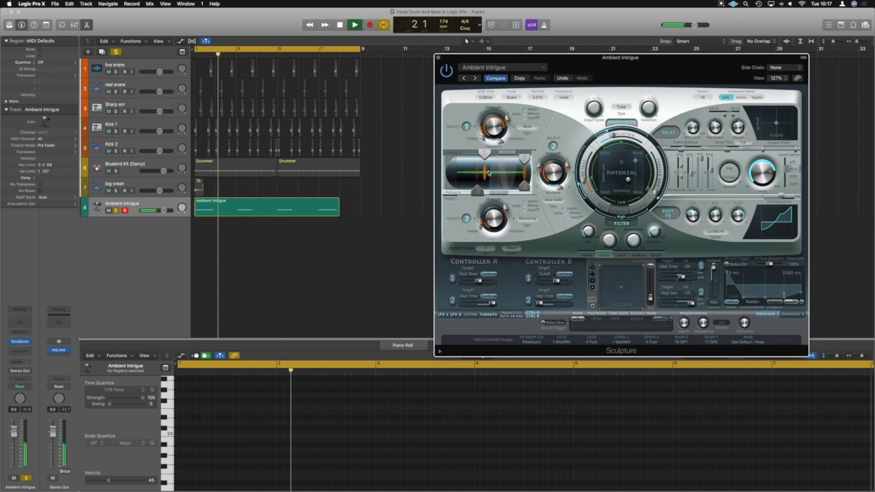
pyautogui.moveTo(497, 193)
pyautogui.mouseDown()
pyautogui.moveTo(483, 193)
pyautogui.moveTo(517, 193)
pyautogui.mouseUp()
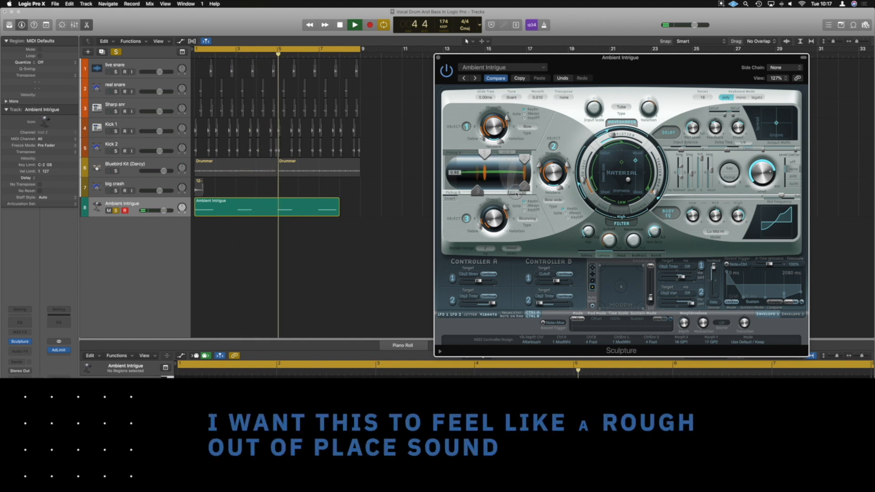
pyautogui.click(509, 154)
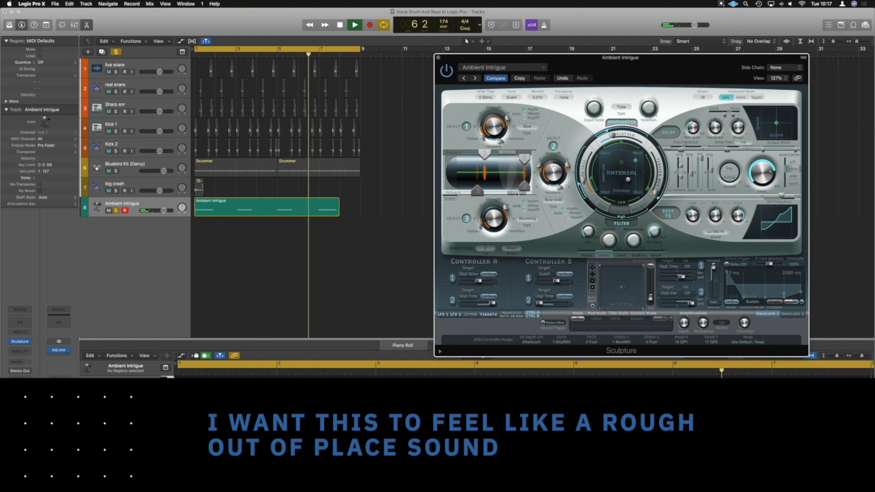
pyautogui.moveTo(509, 154); pyautogui.dragTo(505, 155)
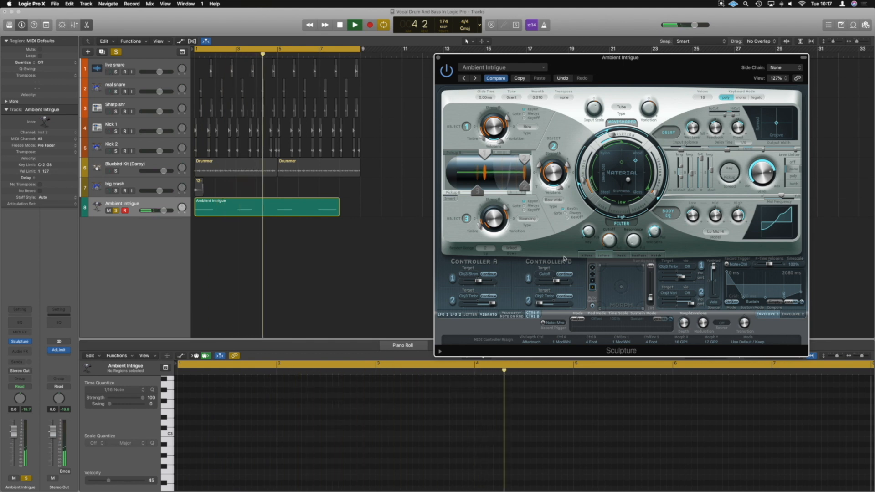
pyautogui.press('space')
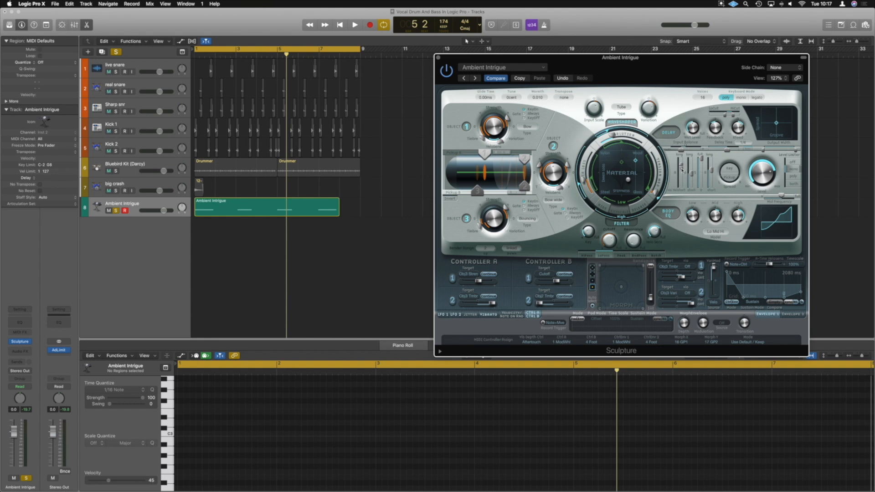
# Step: Lower the attack slider of Sculpture's amplitude envelope and audition the soloed pad
pyautogui.press('space')
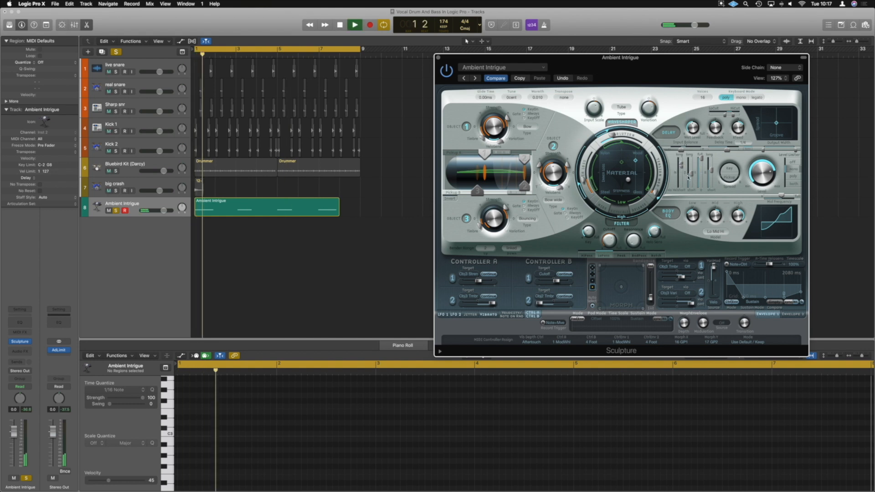
pyautogui.moveTo(683, 167); pyautogui.dragTo(683, 179)
pyautogui.press('space')
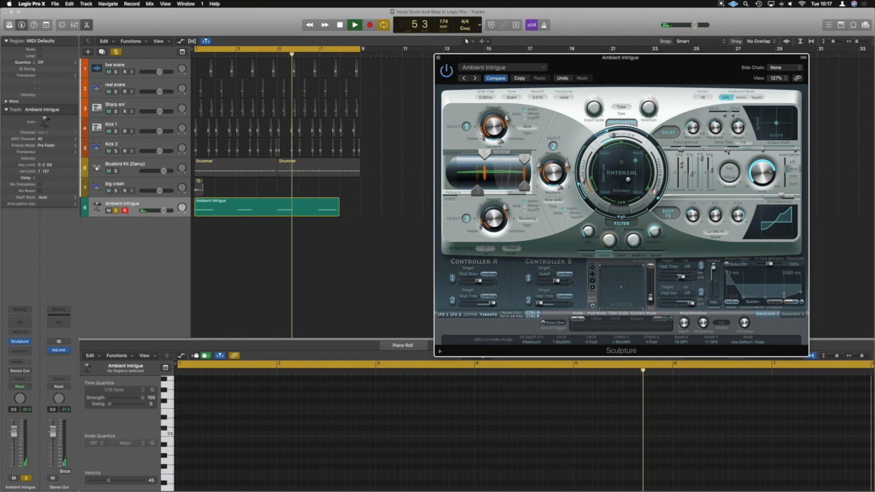
pyautogui.press('space')
pyautogui.press('space')
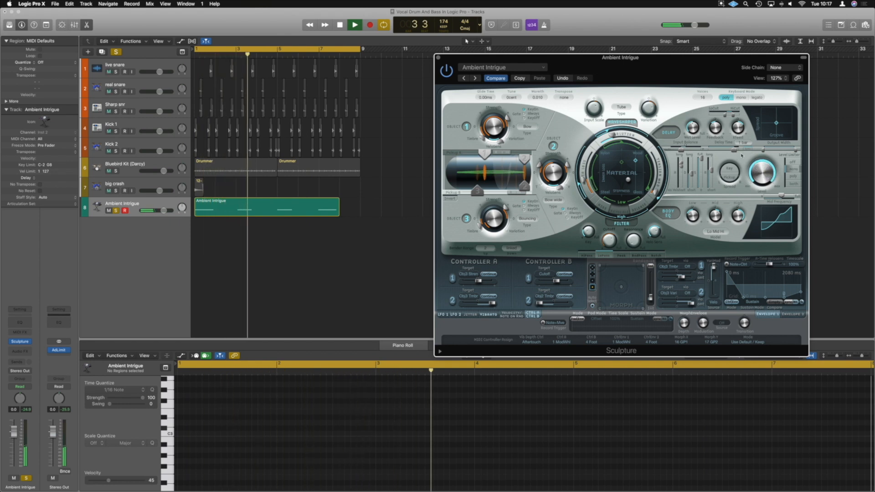
# Step: Replay the soloed pad part from the start of the cycle to judge the reshaped sound
pyautogui.press('Return')
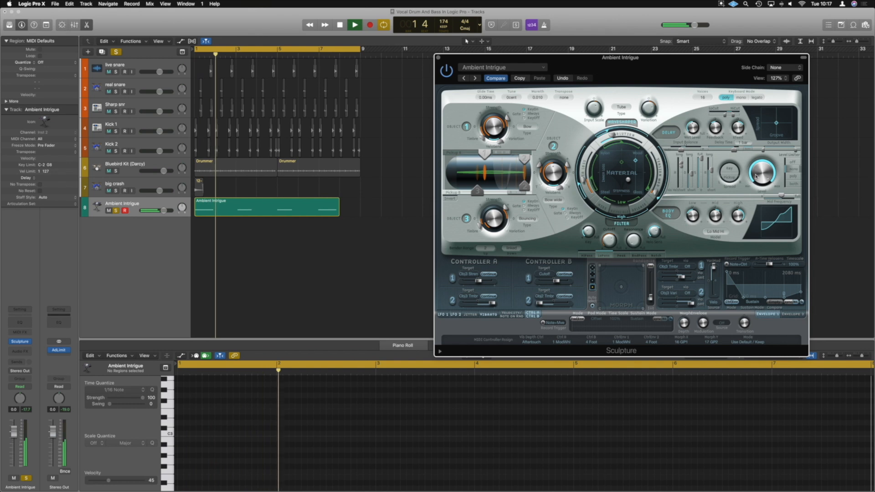
pyautogui.press('Return')
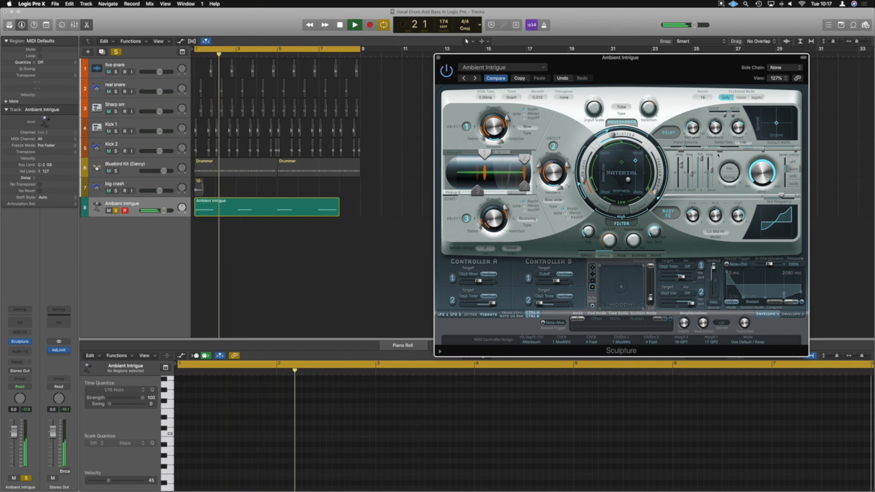
pyautogui.press('space')
pyautogui.press('Return')
pyautogui.press('space')
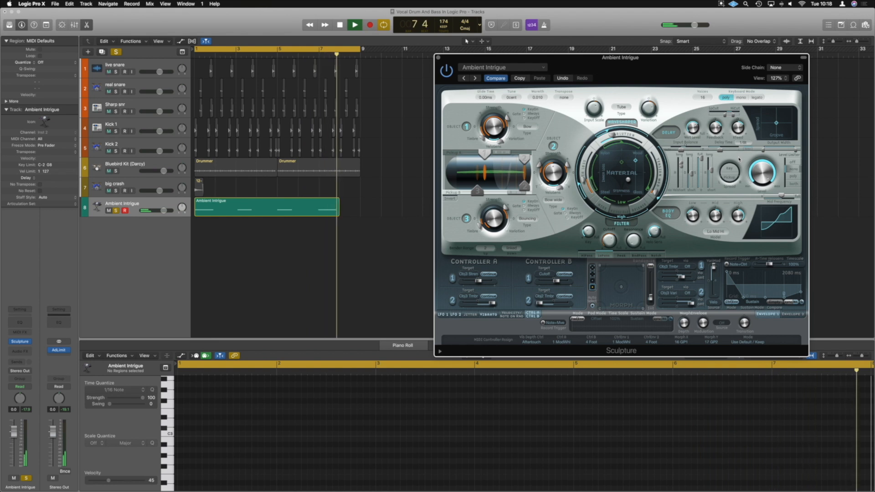
pyautogui.press('space')
# Step: Unsolo the Ambient Intrigue track and play it back together with the drums
pyautogui.click(116, 211)
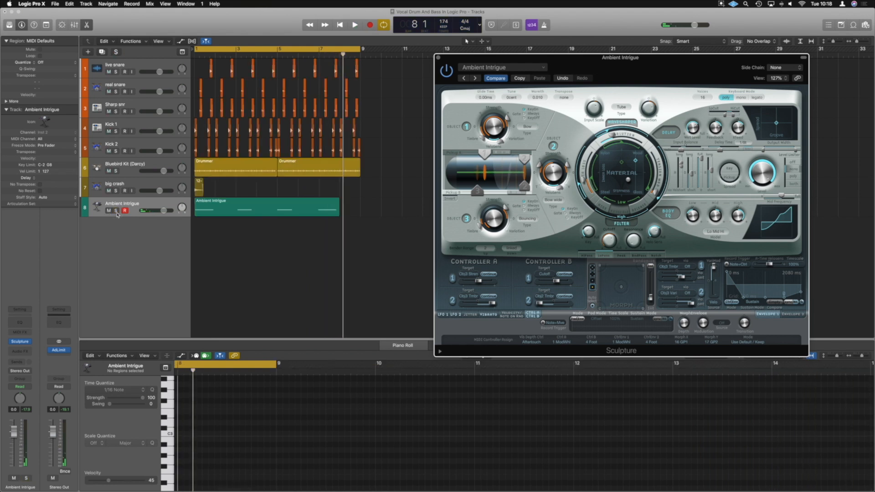
pyautogui.press('space')
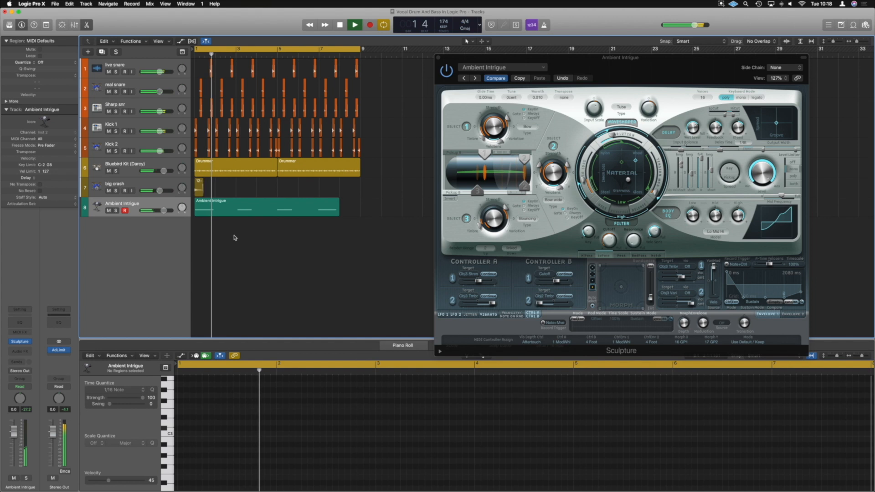
pyautogui.press('space')
# Step: Add a Channel EQ to the Ambient Intrigue track and raise its low-cut filter to just above 200 Hz during playback
pyautogui.click(214, 209)
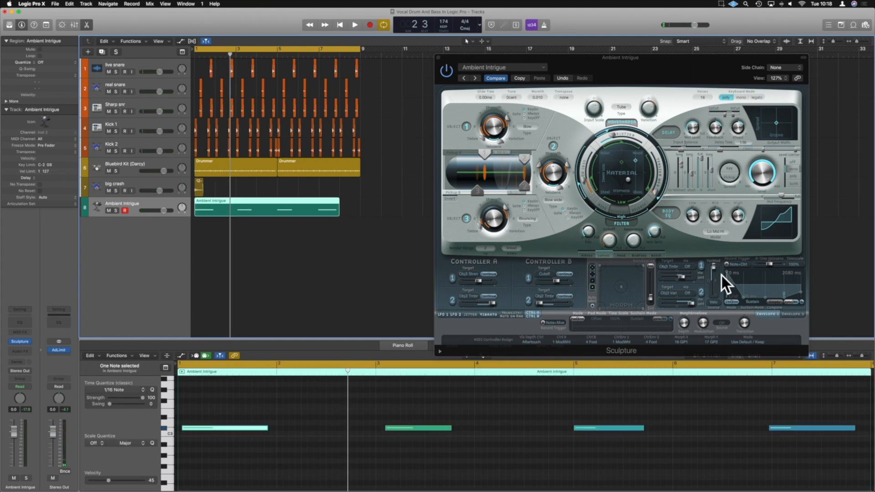
pyautogui.click(24, 323)
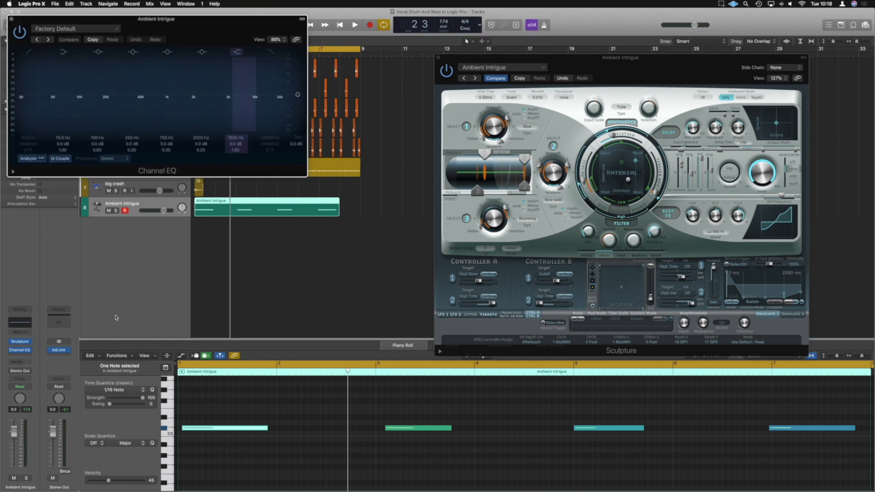
pyautogui.press('space')
pyautogui.moveTo(19, 104); pyautogui.dragTo(106, 102)
pyautogui.press('space')
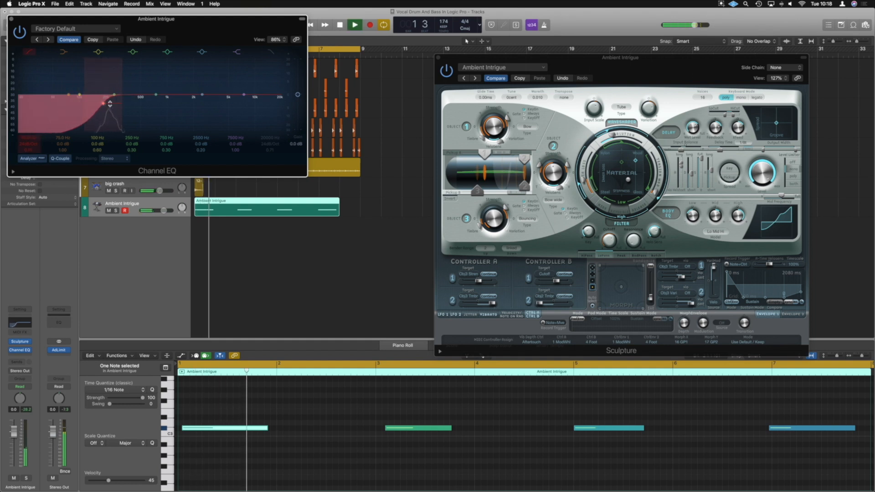
pyautogui.moveTo(105, 108); pyautogui.dragTo(111, 106)
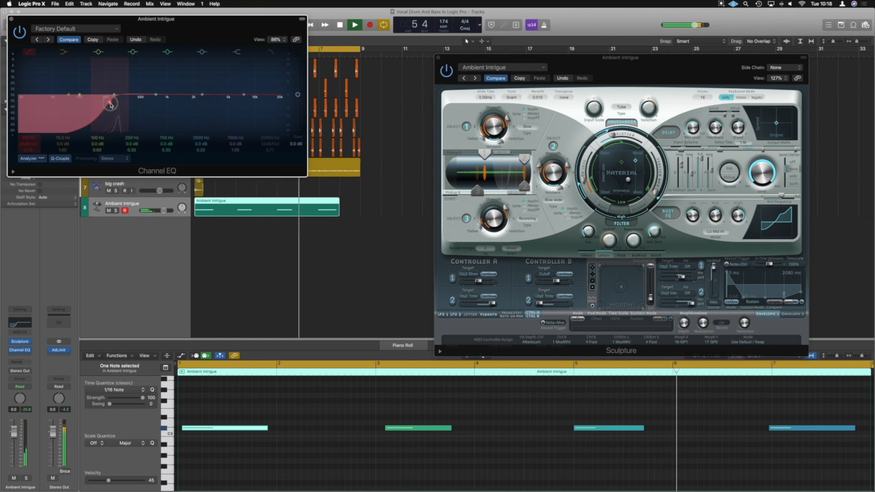
# Step: Cut the pad about 14.5 dB around 198 Hz with a Q of 2.20, and steepen and slightly raise the Channel EQ's low cut
pyautogui.moveTo(81, 96); pyautogui.dragTo(109, 108)
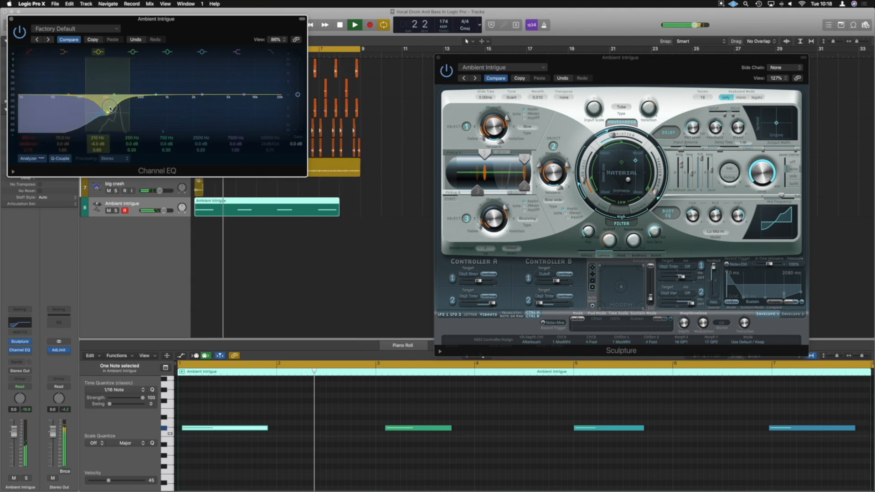
pyautogui.moveTo(116, 154); pyautogui.dragTo(116, 139)
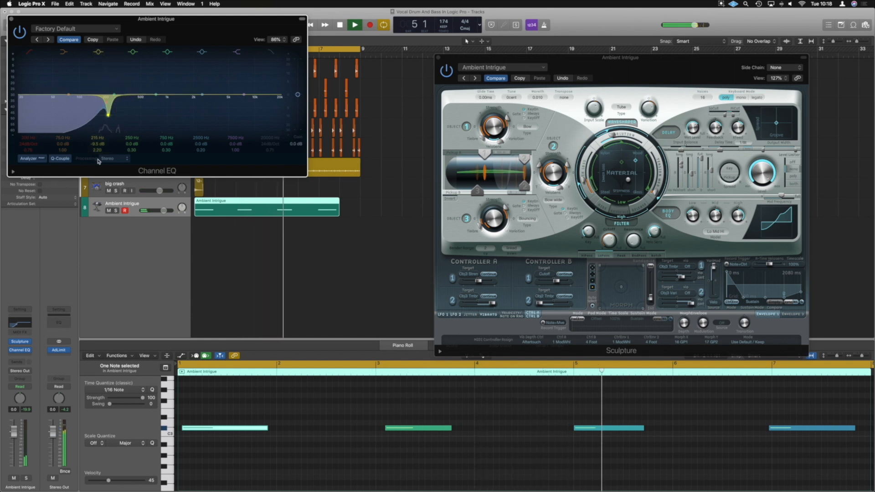
pyautogui.moveTo(108, 117); pyautogui.dragTo(105, 125)
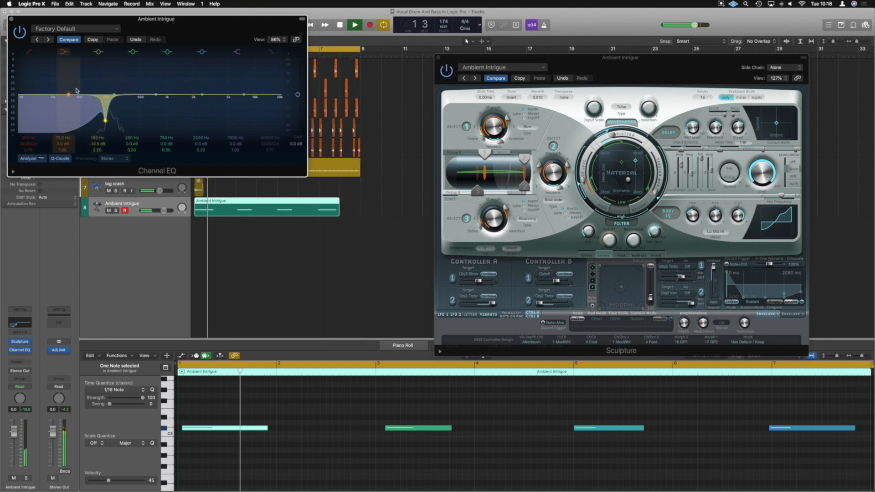
pyautogui.click(30, 52)
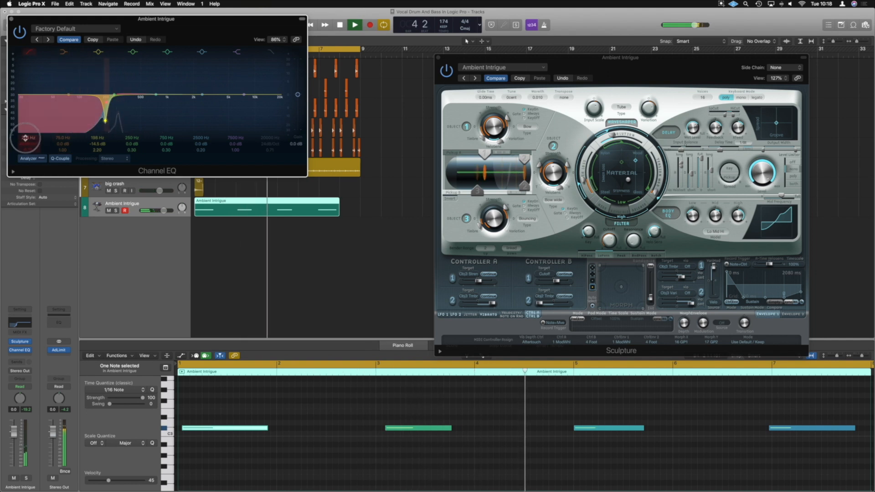
pyautogui.moveTo(110, 102); pyautogui.dragTo(113, 102)
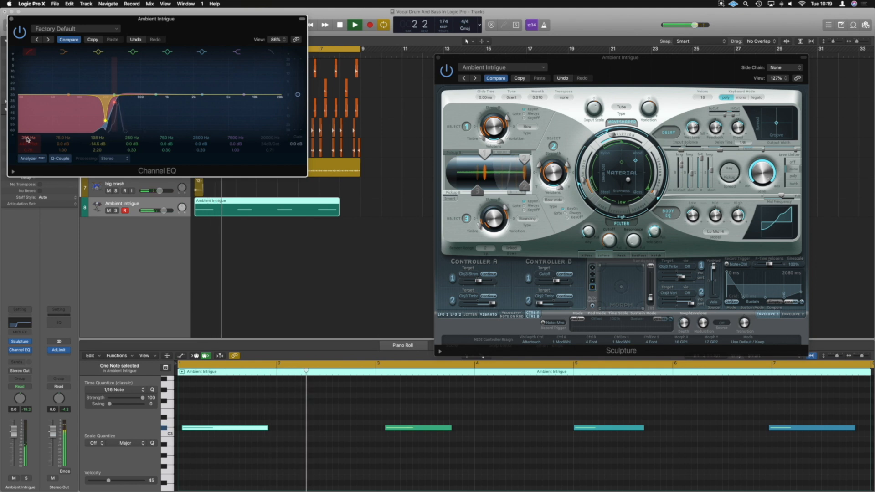
# Step: Stop playback and close the Channel EQ and Sculpture windows
pyautogui.click(11, 19)
pyautogui.press('space')
pyautogui.click(289, 181)
pyautogui.click(439, 58)
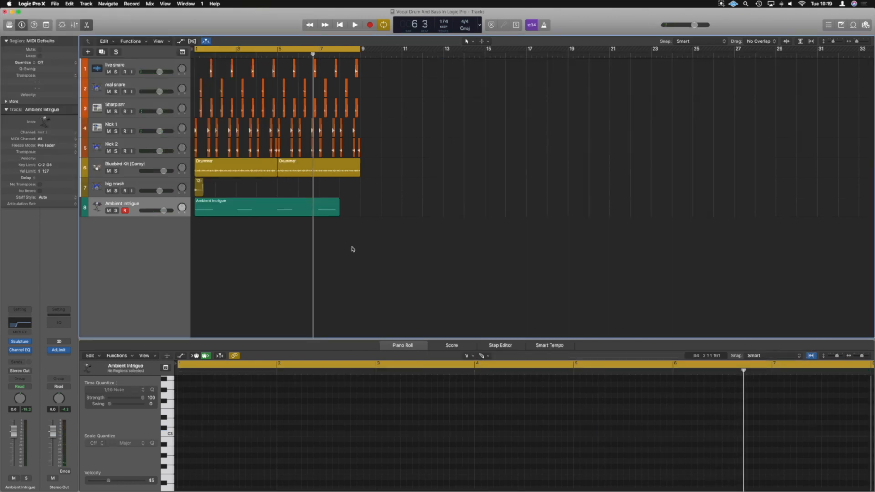
# Step: Create a software instrument track with Alchemy and load the Crystal Bells preset from the Bell presets
pyautogui.click(88, 53)
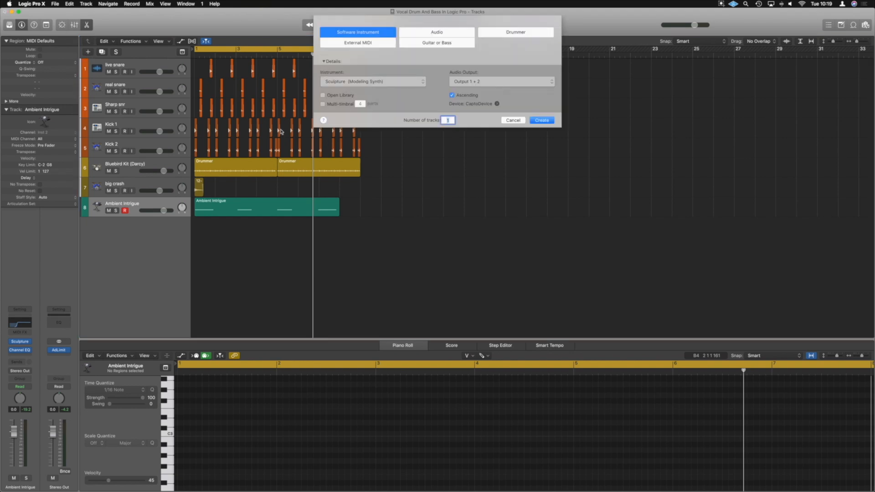
pyautogui.click(409, 82)
pyautogui.click(549, 125)
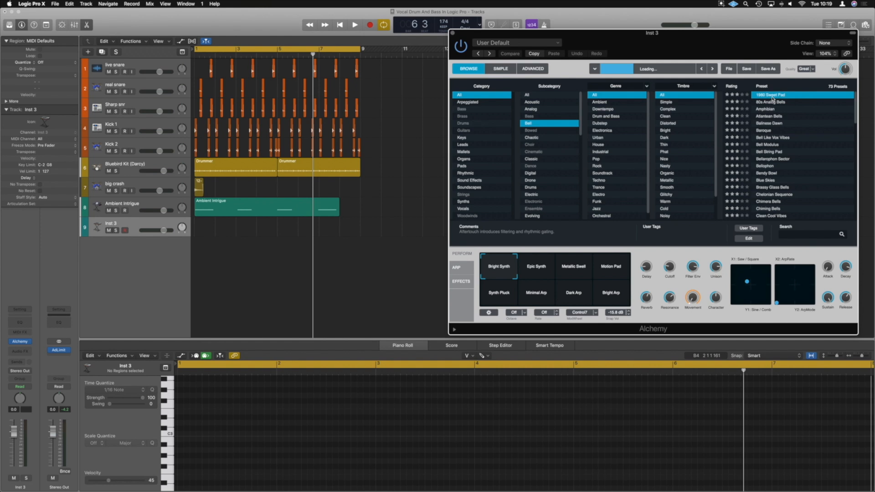
pyautogui.scroll(-4, 772, 98)
pyautogui.click(770, 142)
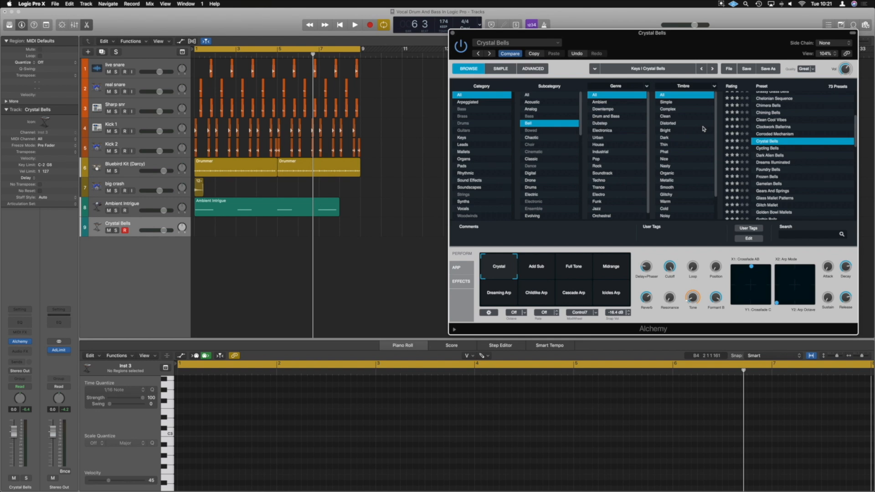
# Step: Record a Crystal Bells MIDI part from bar 1 over the cycling drums and pad
pyautogui.press('space')
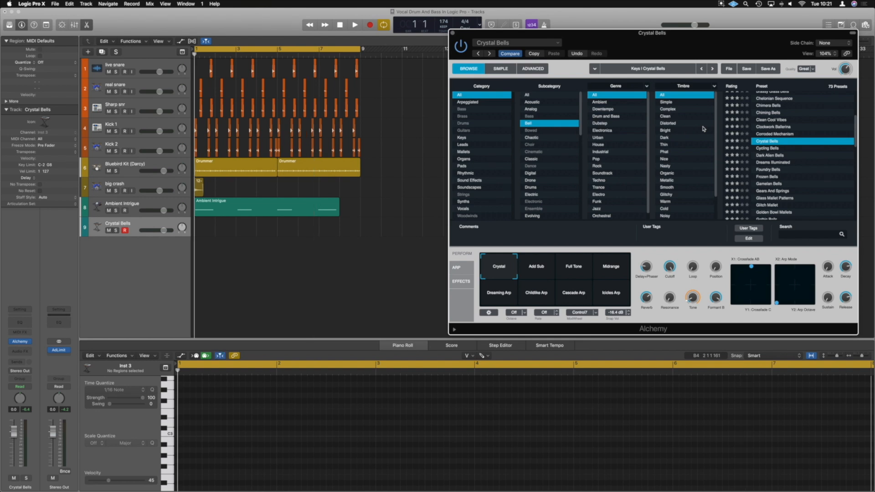
pyautogui.press('space')
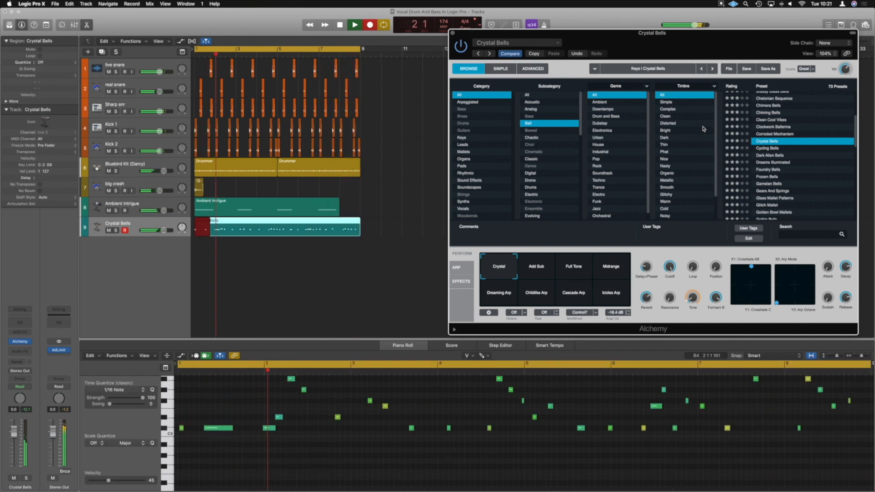
pyautogui.press('space')
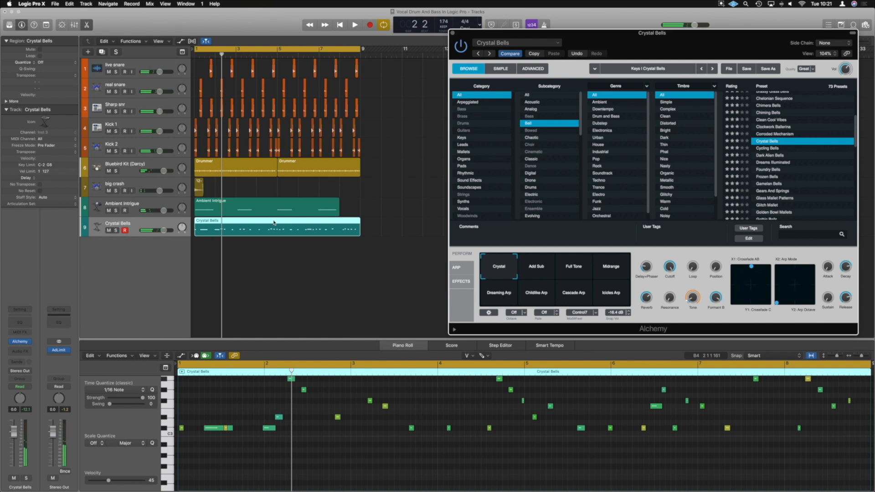
# Step: Quantize all the recorded Crystal Bells notes to 1/16 Note with a strength of 82
pyautogui.click(383, 337)
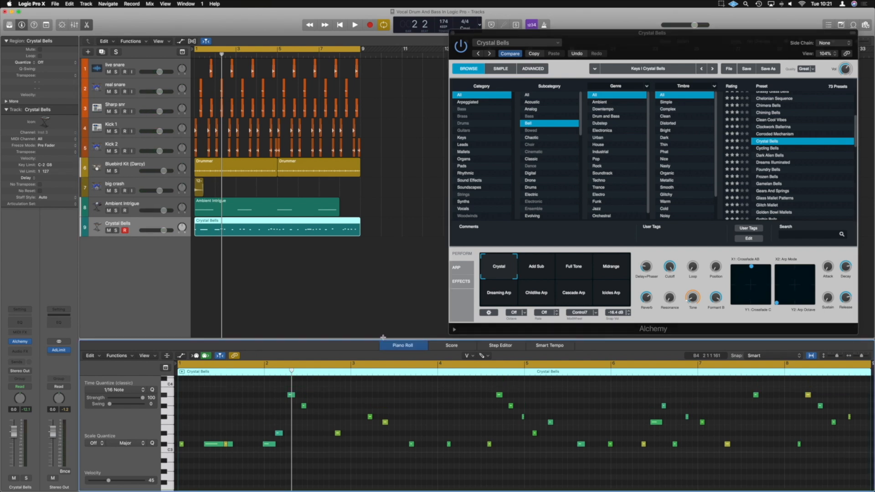
pyautogui.hscroll(2, 423, 405)
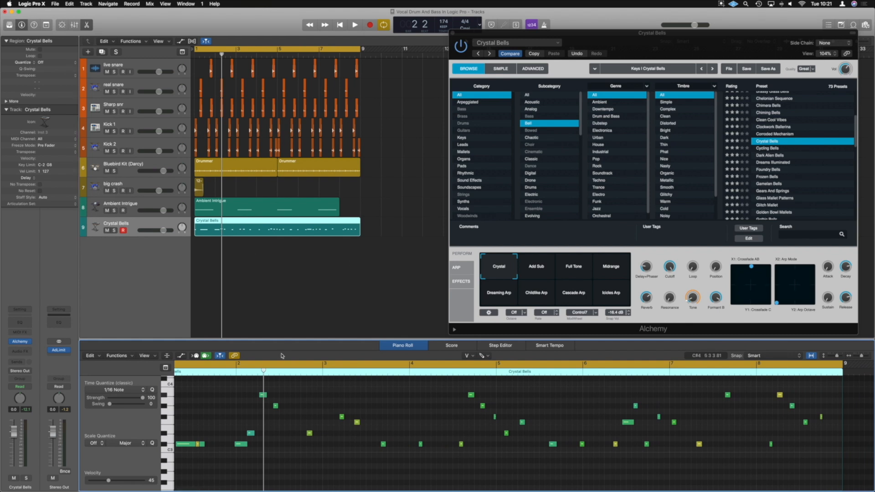
pyautogui.click(309, 433)
pyautogui.press('t')
pyautogui.press('t')
pyautogui.press('super+a')
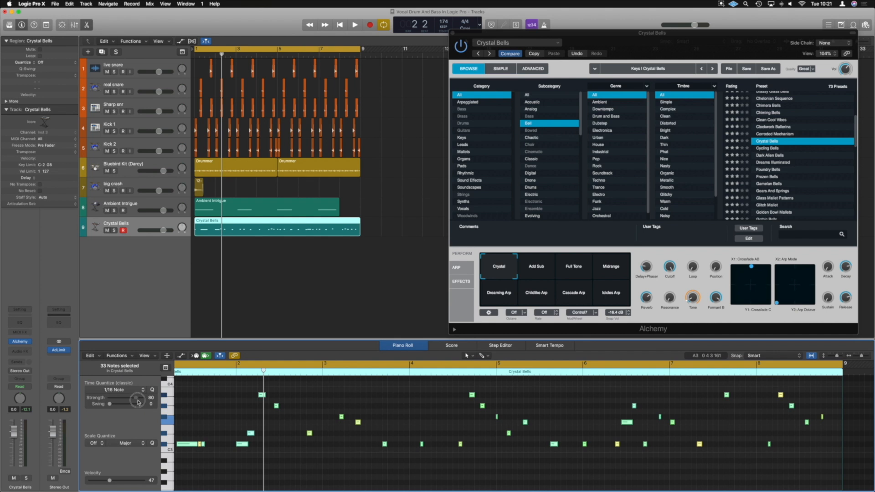
pyautogui.moveTo(136, 401); pyautogui.dragTo(136, 402)
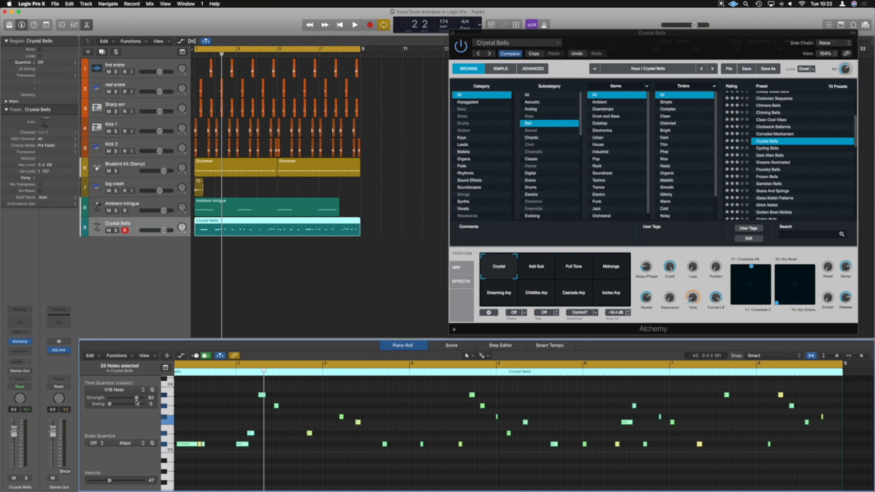
pyautogui.hscroll(-2, 228, 392)
pyautogui.click(326, 415)
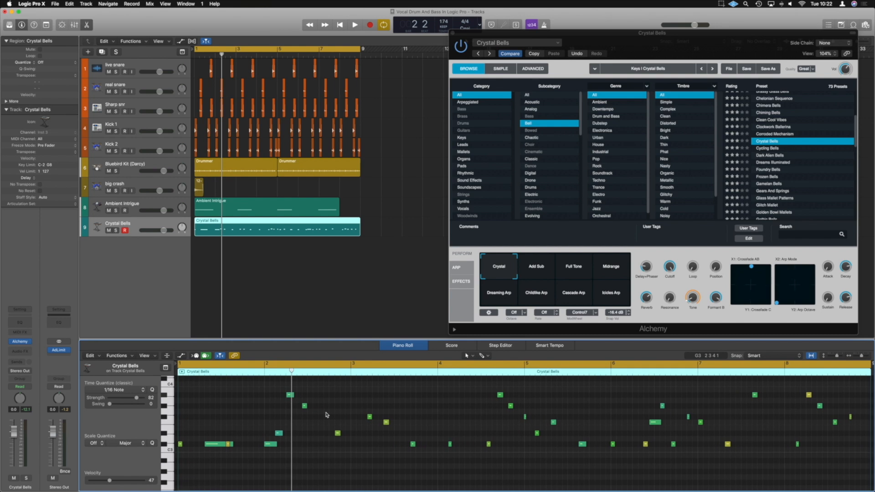
# Step: Trim the Crystal Bells region to a phrase of just over three bars starting at bar 1 and audition it with the drums
pyautogui.press('space')
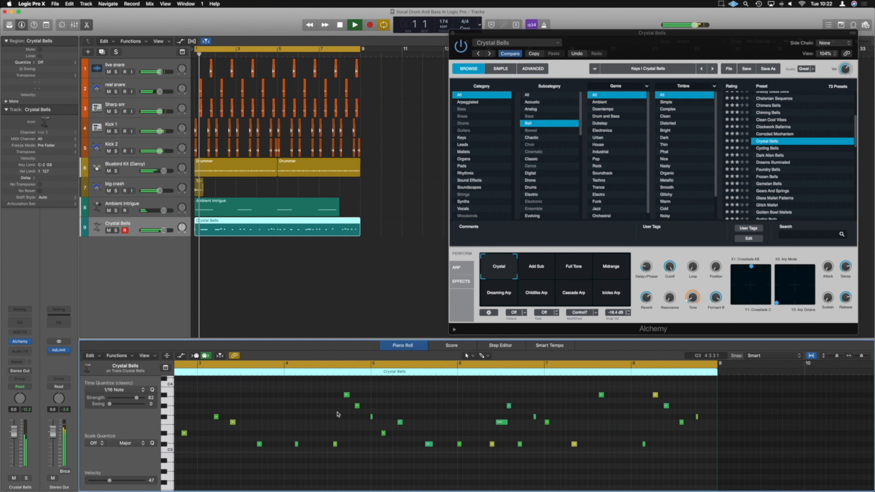
pyautogui.press('space')
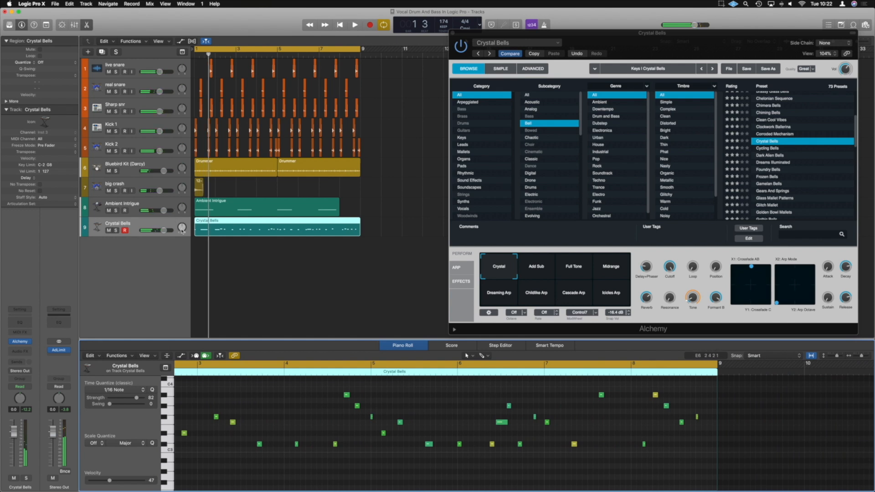
pyautogui.moveTo(197, 235); pyautogui.dragTo(299, 242)
pyautogui.press('space')
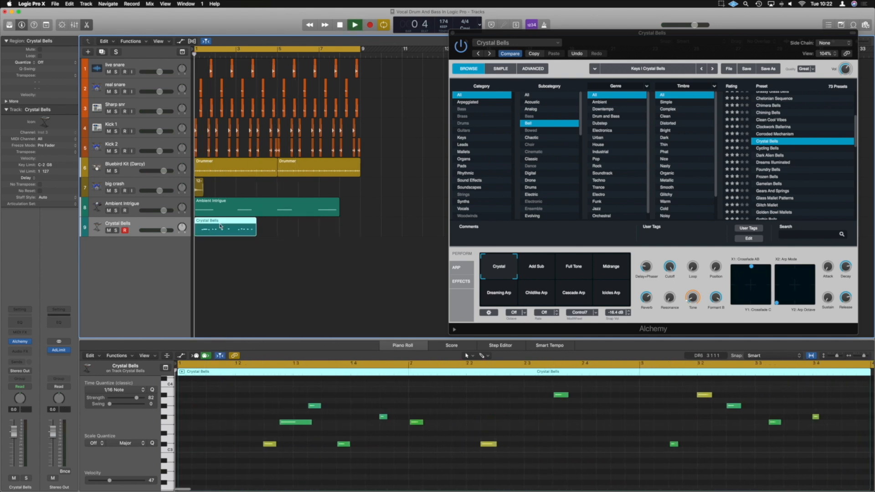
pyautogui.moveTo(211, 223); pyautogui.dragTo(236, 236)
pyautogui.press('space')
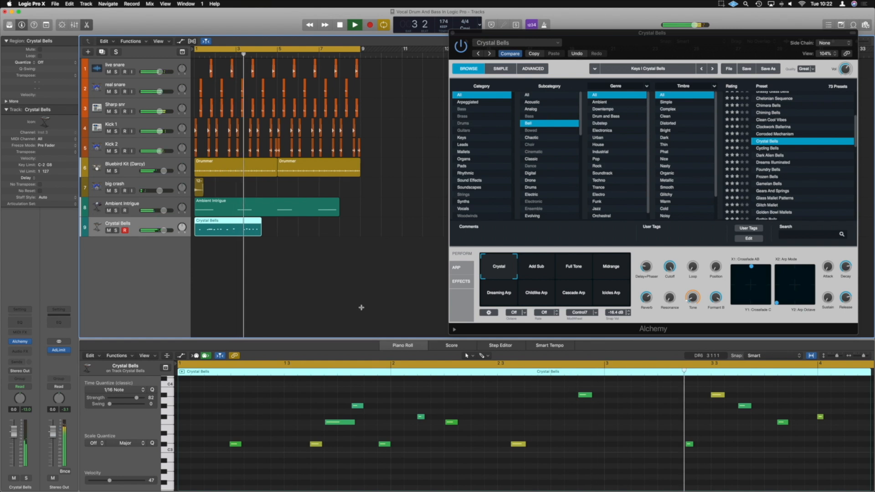
pyautogui.press('space')
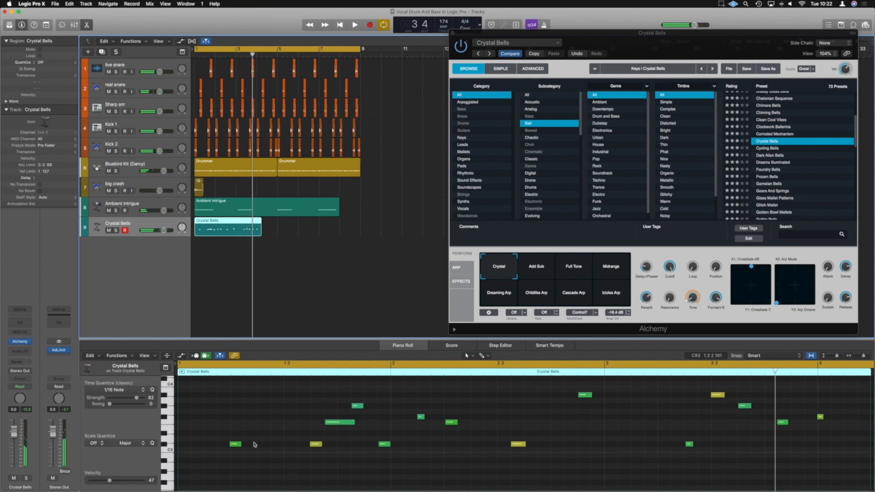
# Step: Move the first two C#3 bell notes in bar 1 half a beat earlier and play the phrase from the start
pyautogui.moveTo(234, 446); pyautogui.dragTo(209, 445)
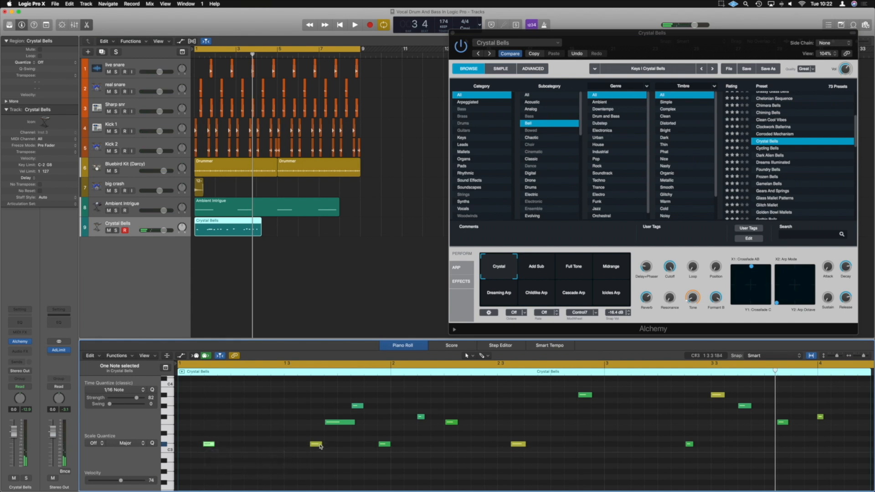
pyautogui.moveTo(315, 445); pyautogui.dragTo(287, 445)
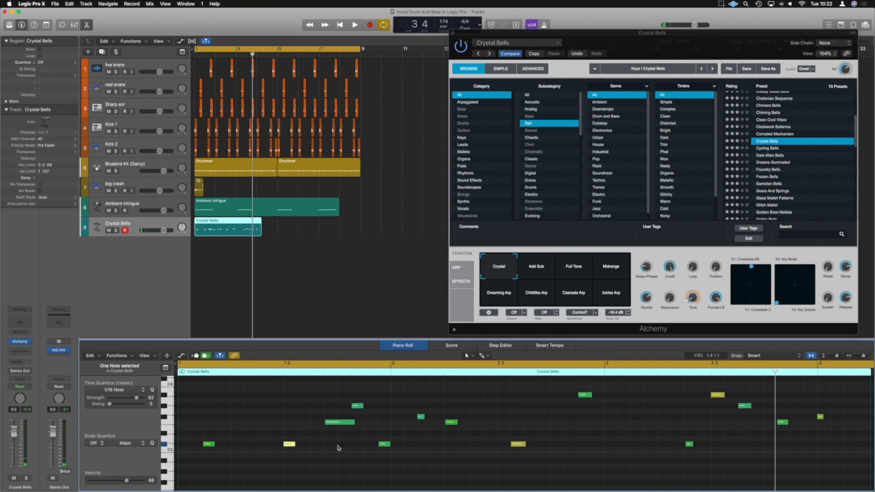
pyautogui.press('space')
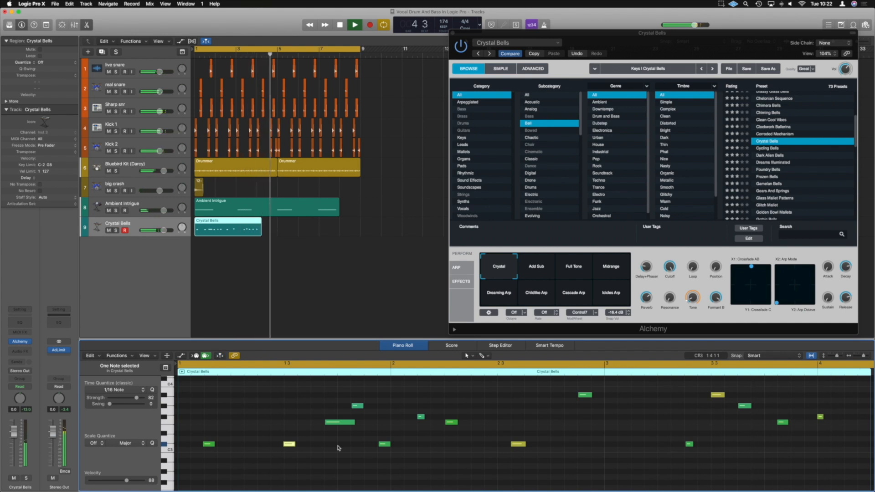
pyautogui.press('Return')
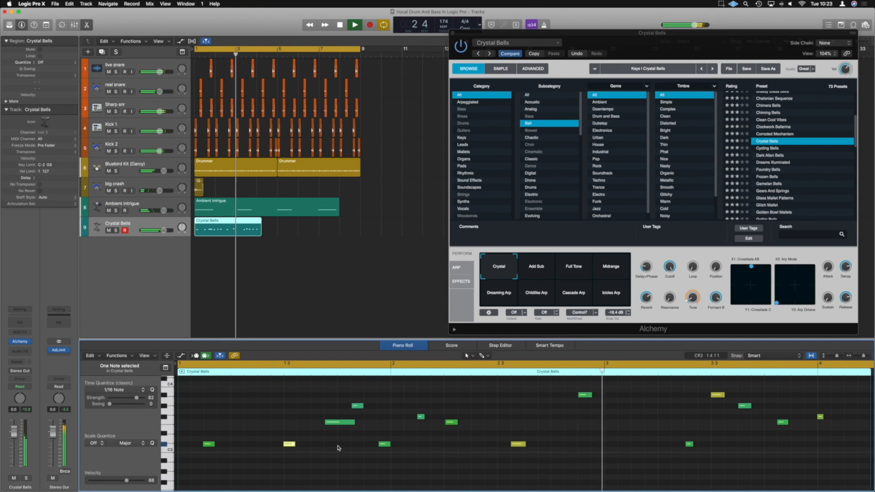
pyautogui.press('space')
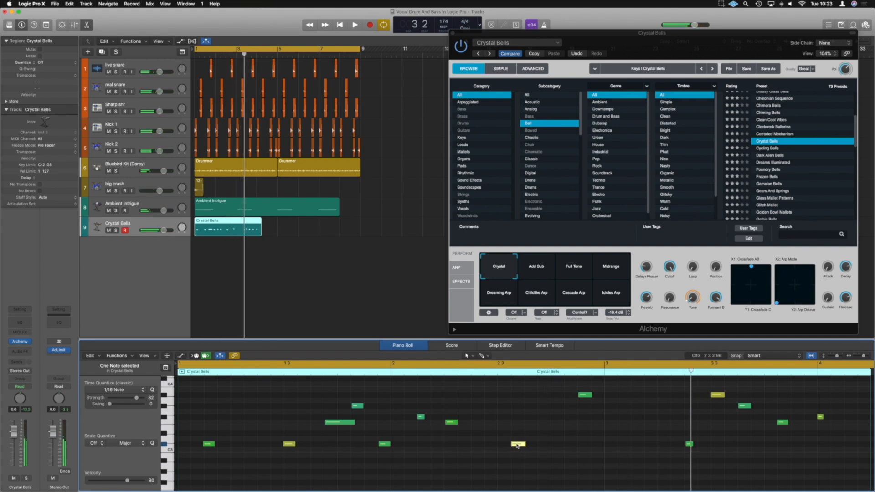
# Step: Move the C#3 bell note in the middle of bar 2 a sixteenth later and replay the loop from the start
pyautogui.moveTo(517, 447); pyautogui.dragTo(531, 449)
pyautogui.press('space')
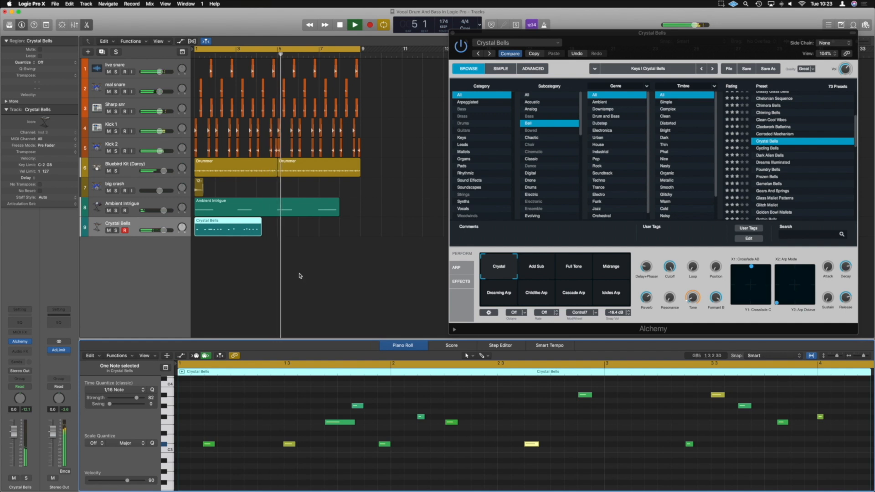
pyautogui.hscroll(1, 299, 270)
pyautogui.press('space')
pyautogui.press('space')
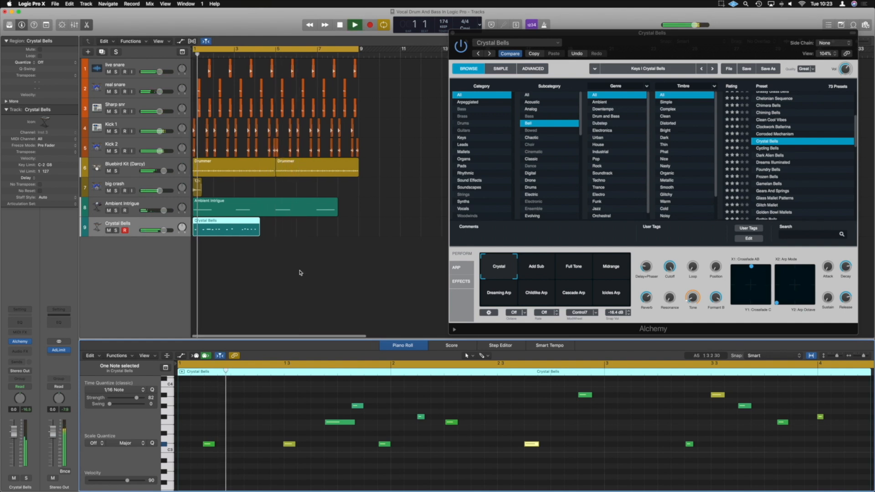
pyautogui.hscroll(-1, 300, 272)
pyautogui.hscroll(1, 300, 272)
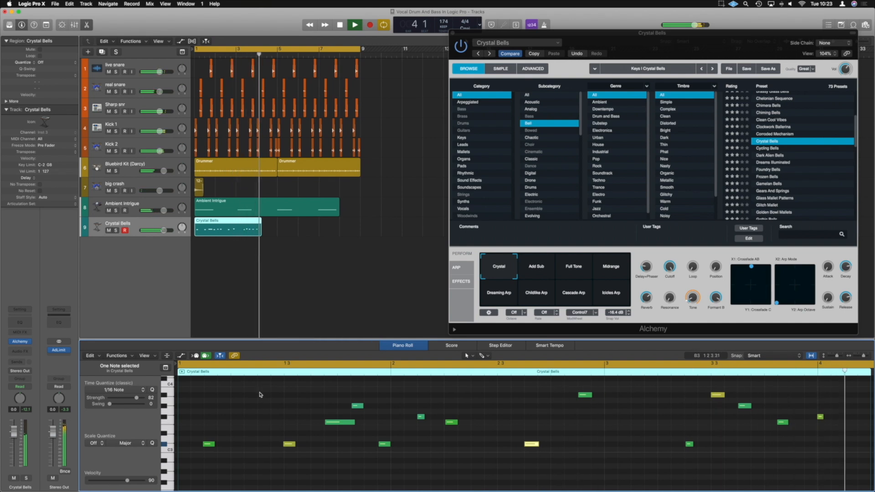
# Step: Add an F#3 note at the very start of the Crystal Bells region and play it back
pyautogui.press('space')
pyautogui.press('space')
pyautogui.hscroll(1, 190, 420)
pyautogui.press('space')
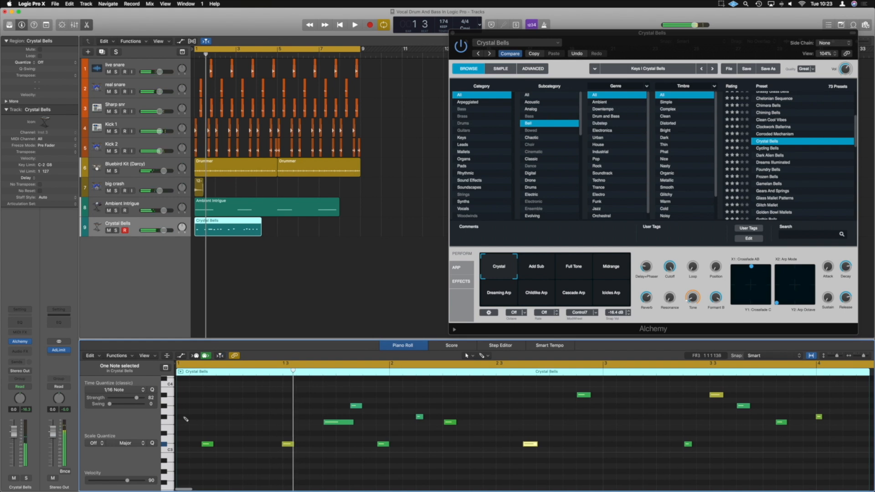
pyautogui.press('space')
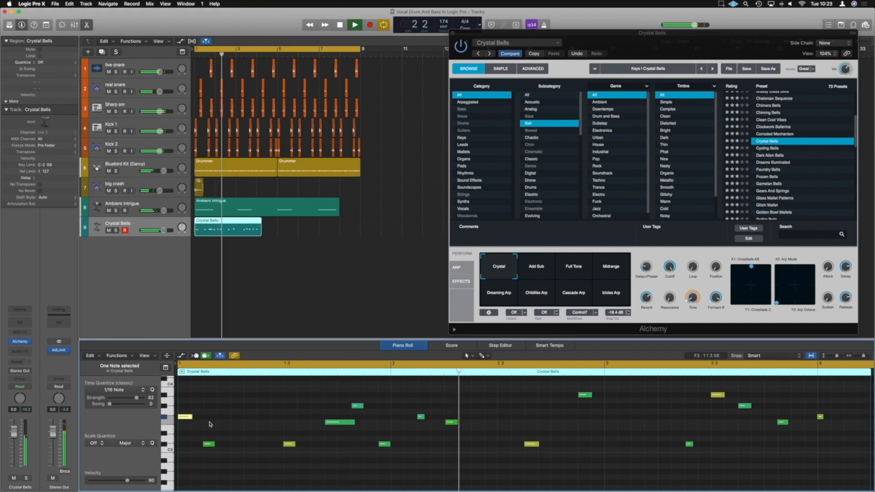
# Step: Move the first C#3 bell note in bar 1 half a beat later and replay the phrase
pyautogui.press('space')
pyautogui.moveTo(209, 443); pyautogui.dragTo(238, 445)
pyautogui.press('space')
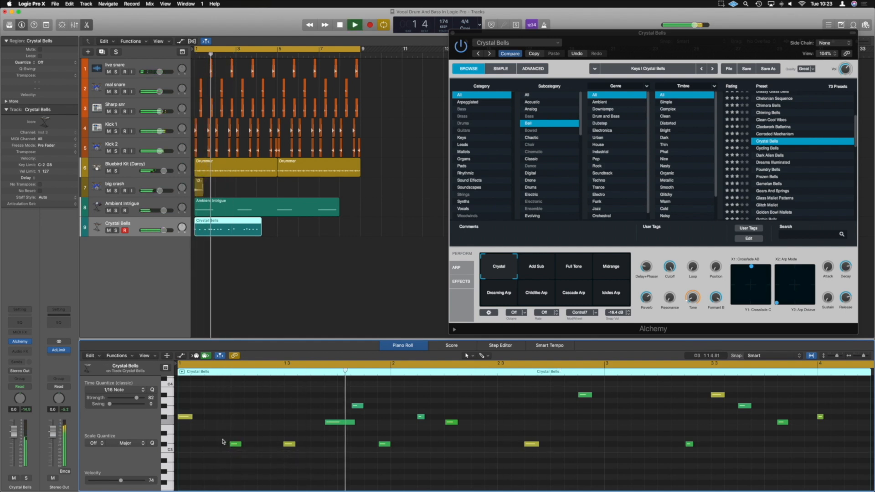
# Step: Move the F3 bell note on beat 2 of bar 2 half a beat later and replay the phrase
pyautogui.press('space')
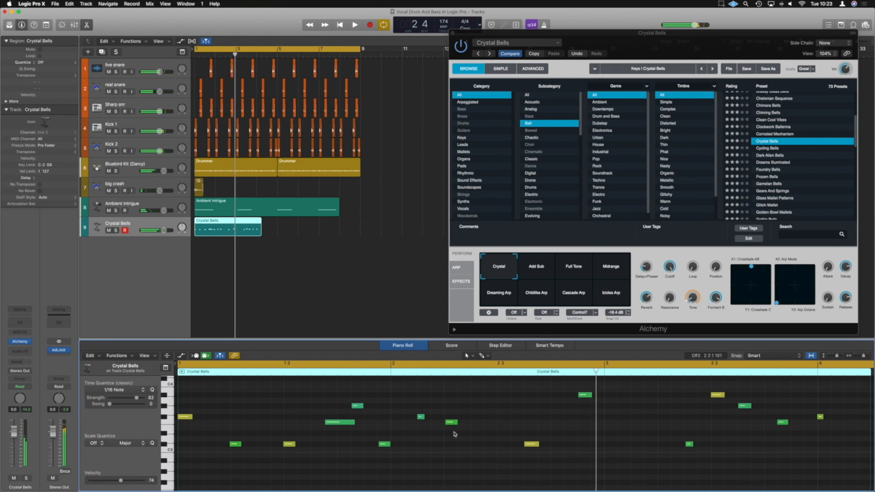
pyautogui.moveTo(454, 424); pyautogui.dragTo(481, 424)
pyautogui.click(467, 430)
pyautogui.press('space')
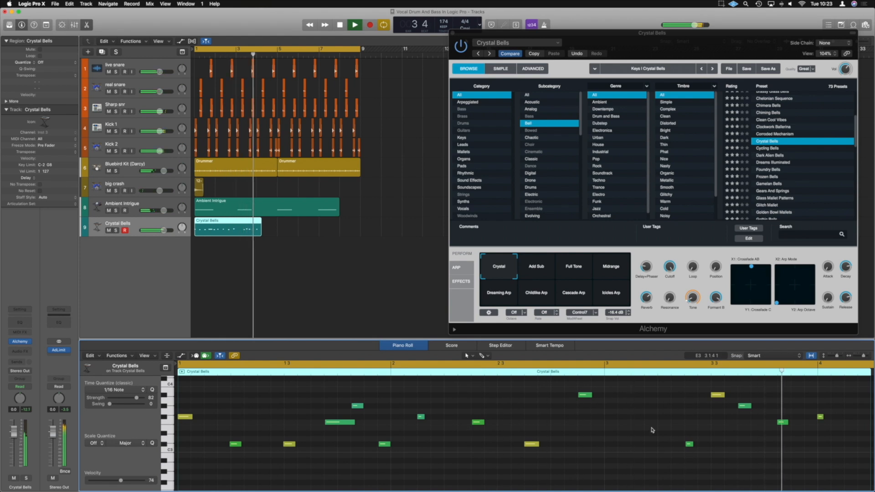
# Step: Move the C#3 bell note in the first half of bar 3 half a beat earlier and replay the loop
pyautogui.press('space')
pyautogui.press('space')
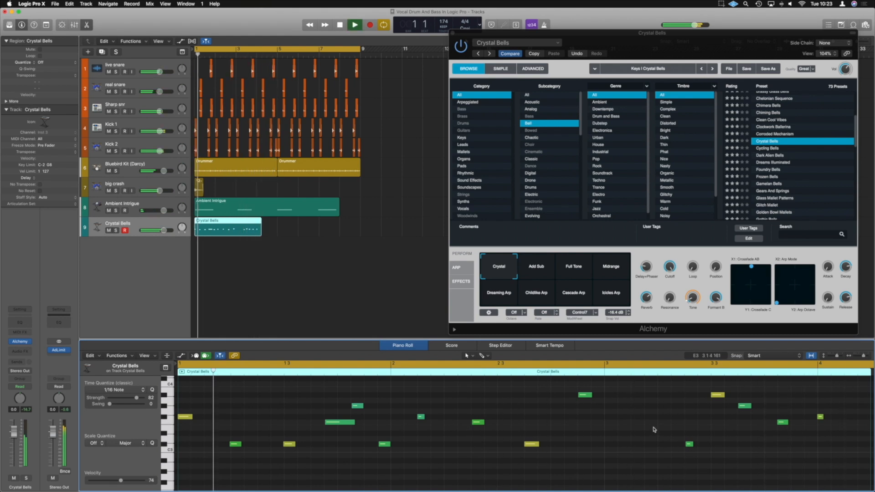
pyautogui.moveTo(690, 447)
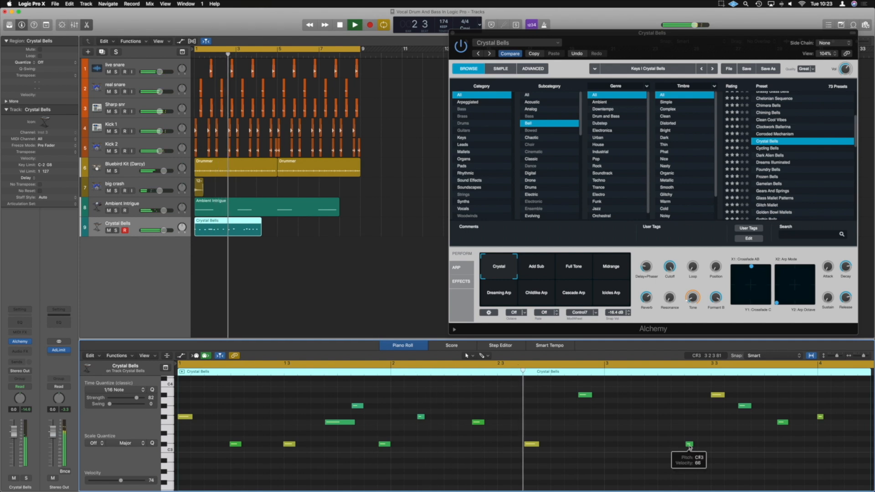
pyautogui.moveTo(689, 444); pyautogui.dragTo(662, 445)
pyautogui.press('space')
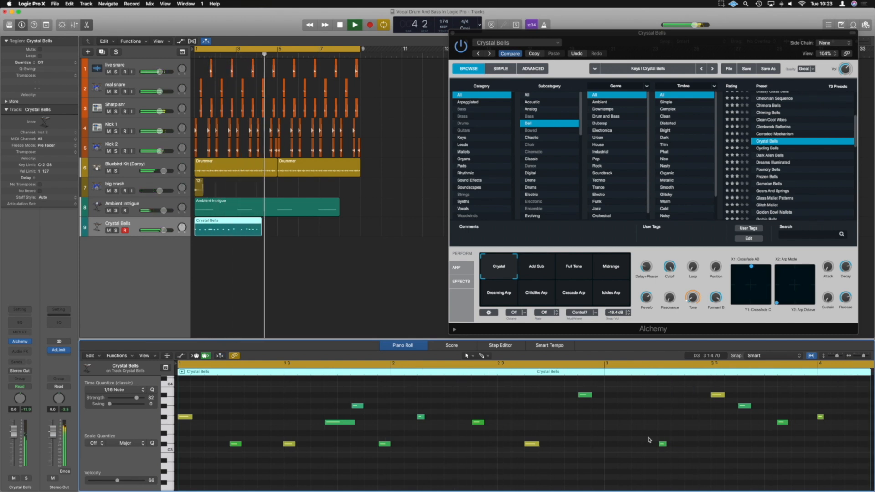
# Step: Stop playback and copy the Crystal Bells region to bar 5 on the same track
pyautogui.press('space')
pyautogui.moveTo(222, 225); pyautogui.dragTo(305, 224)
pyautogui.click(270, 241)
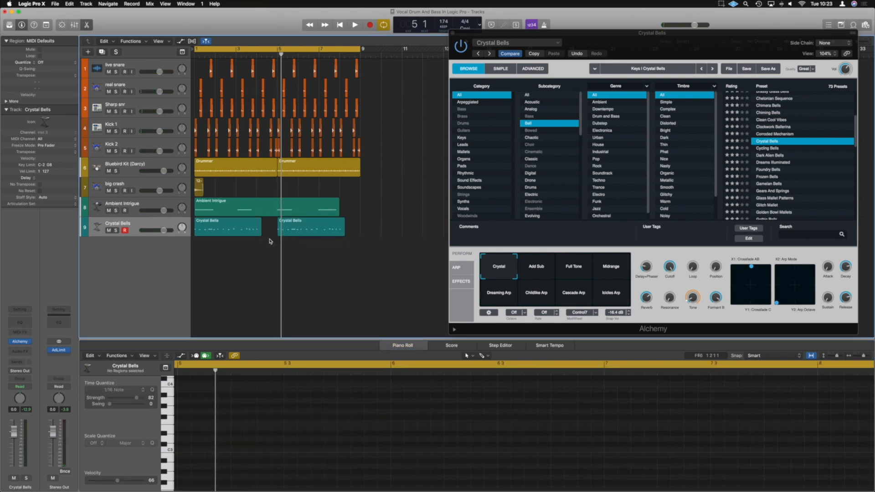
# Step: Move the Ambient Intrigue region one bar later to start at bar 2 and play back the arrangement
pyautogui.moveTo(236, 203); pyautogui.dragTo(255, 202)
pyautogui.click(267, 218)
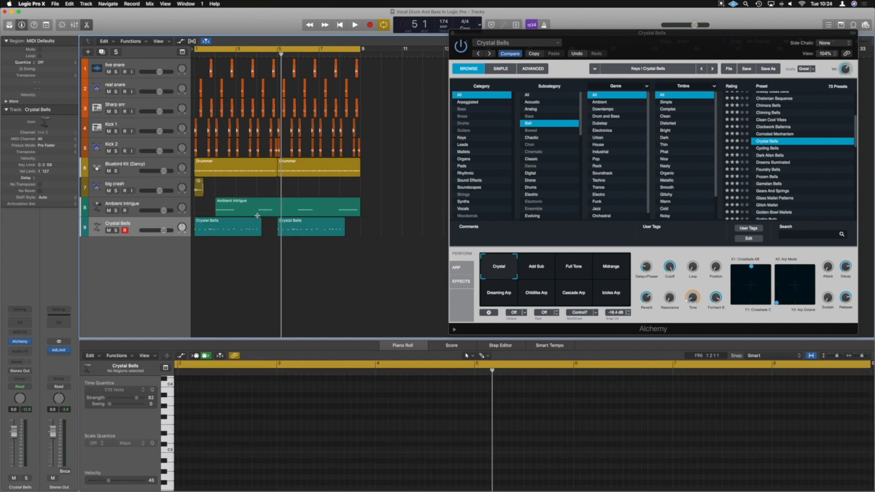
pyautogui.press('space')
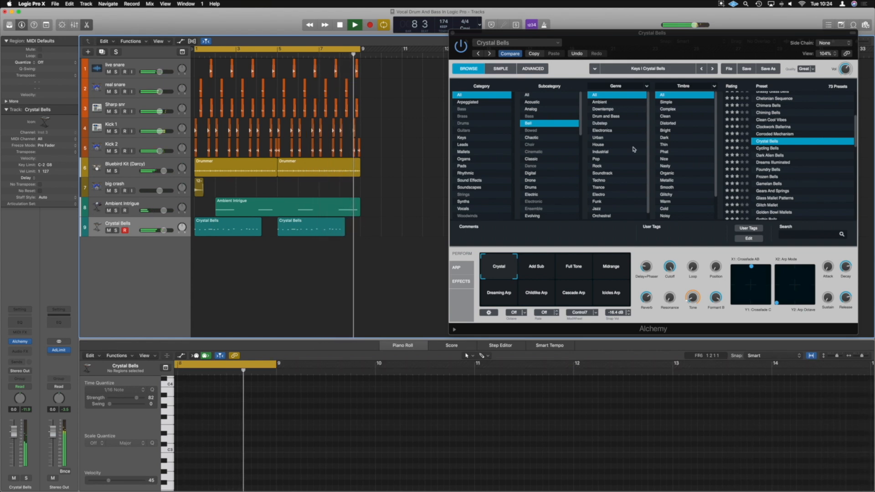
pyautogui.press('space')
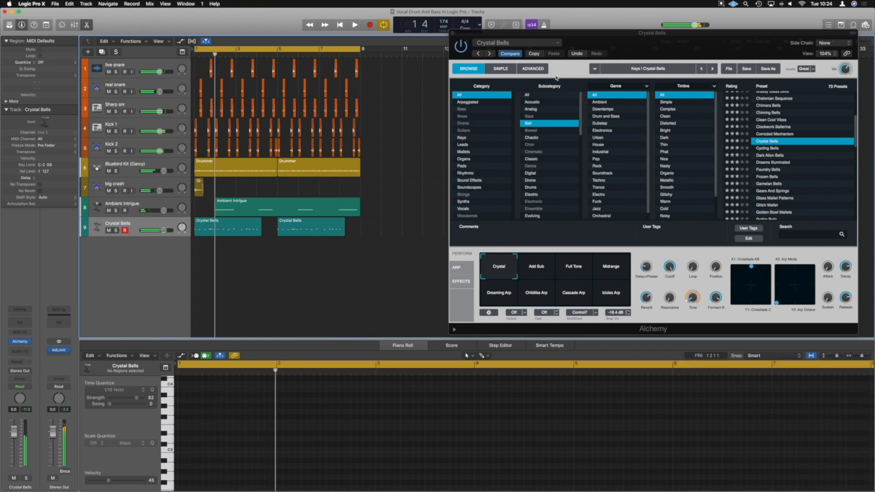
# Step: In Alchemy's advanced view, set Filter 1 Cutoff's Control2 depth to 54.2% and Filter 1 Res's Control6 depth to 30.8%
pyautogui.click(532, 69)
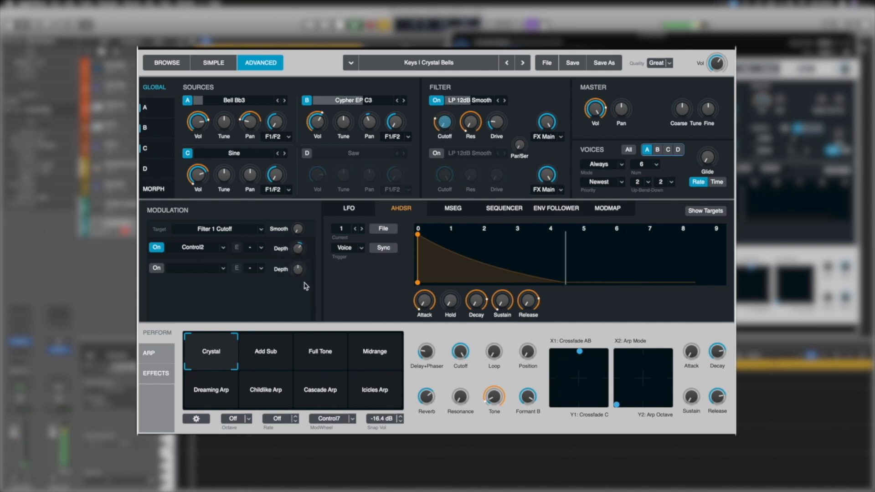
pyautogui.moveTo(299, 248)
pyautogui.mouseDown()
pyautogui.moveTo(300, 234)
pyautogui.moveTo(302, 244)
pyautogui.mouseUp()
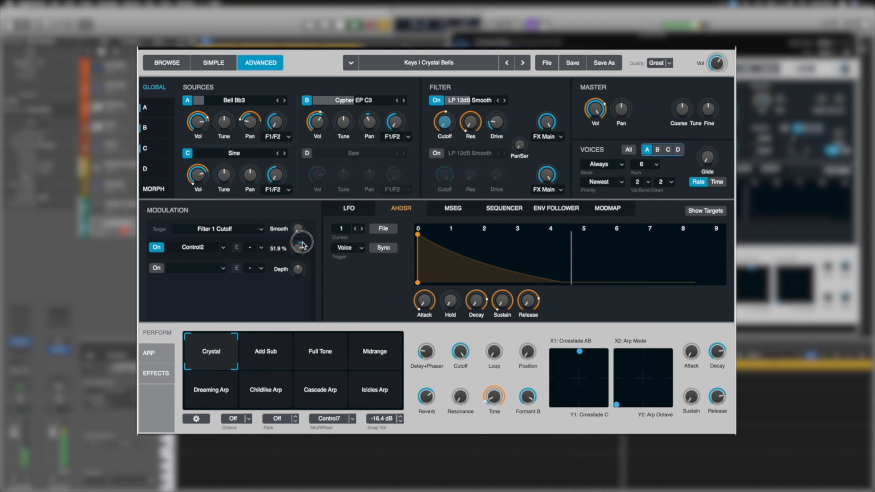
pyautogui.click(474, 126)
pyautogui.moveTo(298, 249); pyautogui.dragTo(297, 287)
pyautogui.moveTo(300, 252); pyautogui.dragTo(300, 251)
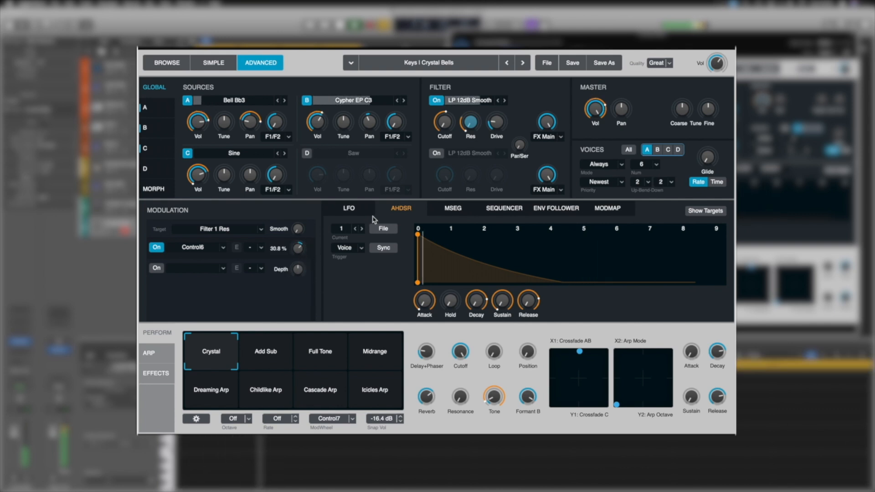
pyautogui.click(445, 123)
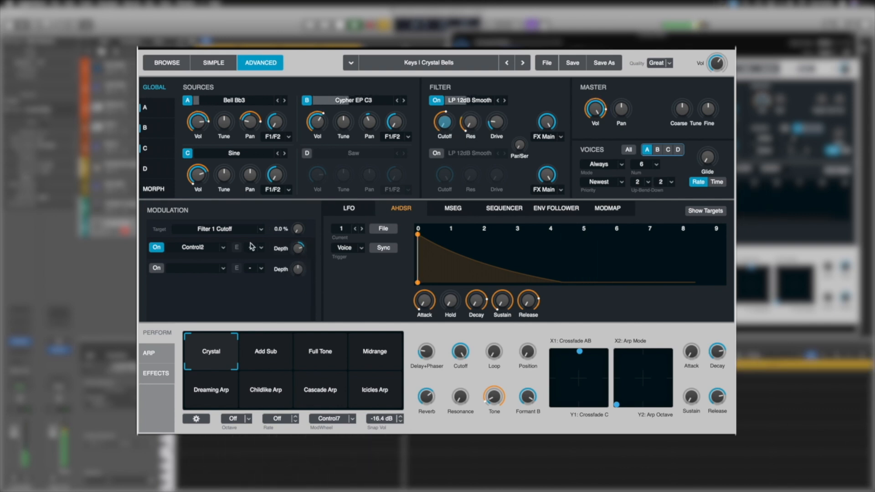
pyautogui.moveTo(301, 252); pyautogui.dragTo(302, 253)
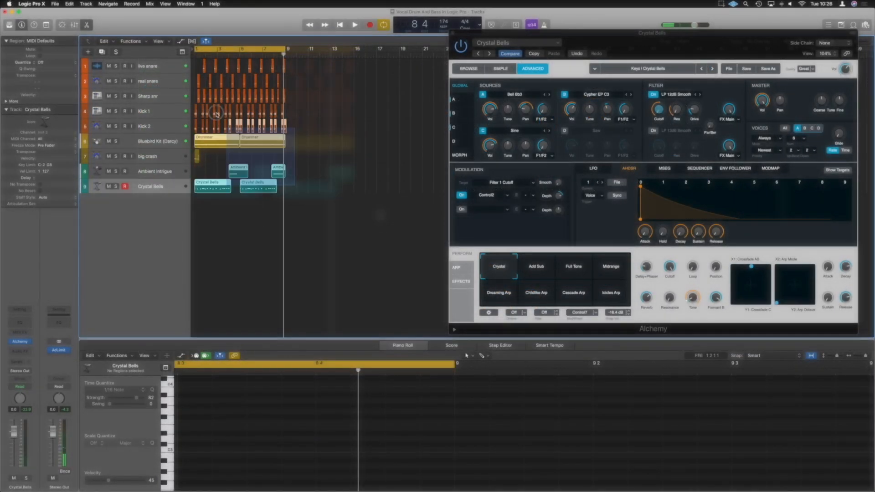
# Step: Copy all regions of the eight-bar section to bar 9 and extend the cycle range to bar 17
pyautogui.press('super+a')
pyautogui.moveTo(208, 184); pyautogui.dragTo(301, 186)
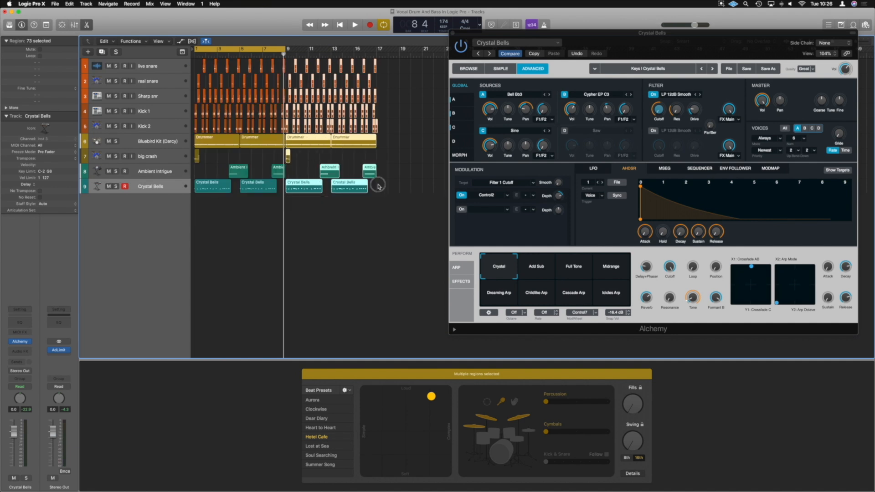
pyautogui.click(378, 186)
pyautogui.moveTo(285, 49); pyautogui.dragTo(376, 49)
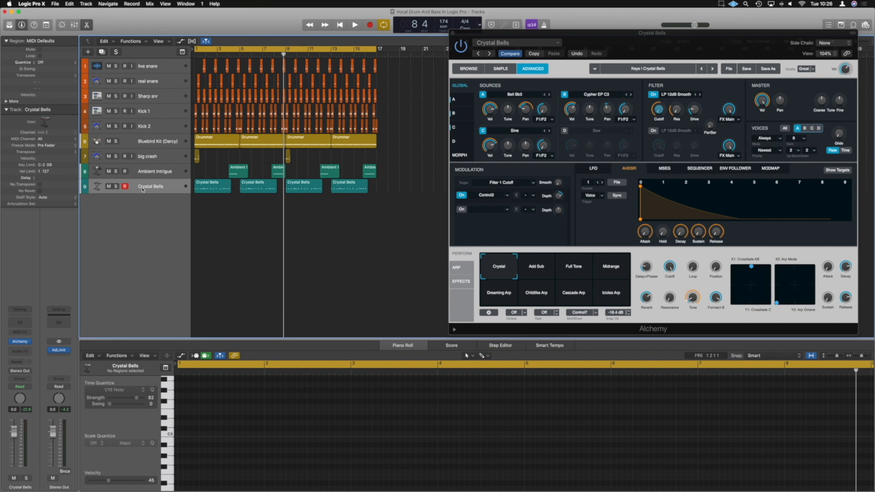
# Step: Show track automation and set the Crystal Bells track's automation mode to Touch
pyautogui.click(167, 182)
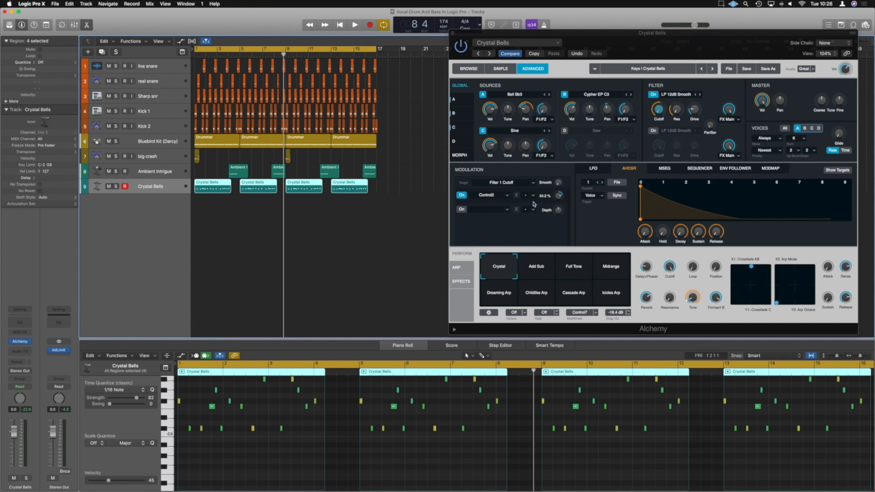
pyautogui.click(557, 197)
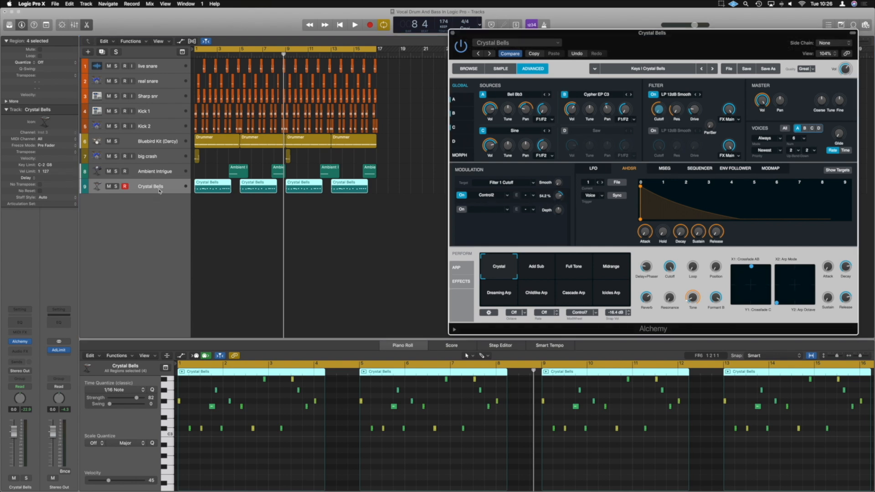
pyautogui.press('a')
pyautogui.click(120, 314)
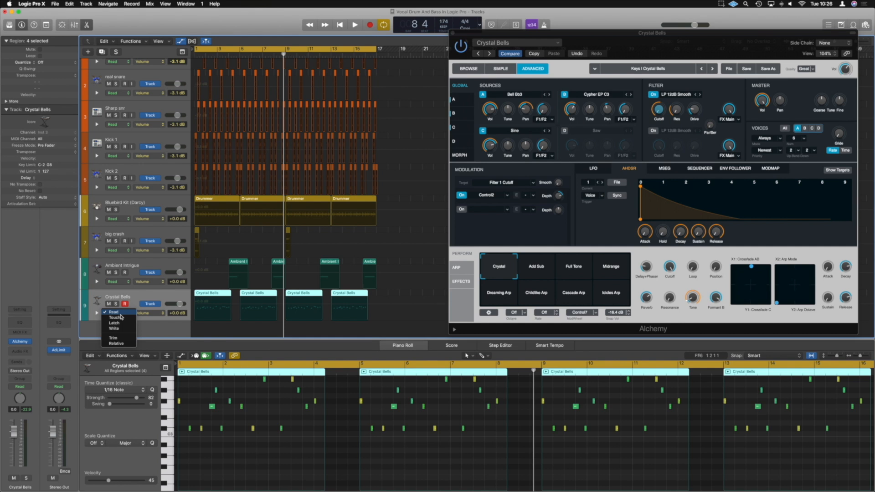
pyautogui.click(128, 322)
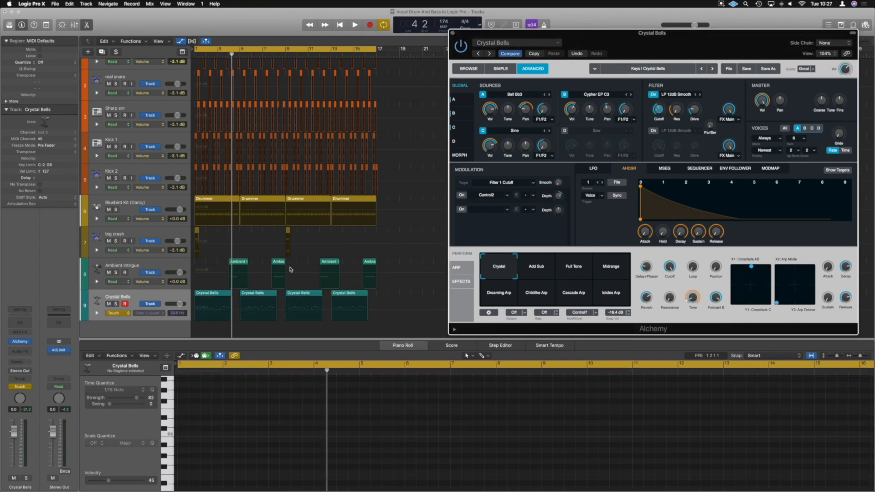
# Step: Return the Crystal Bells track's automation mode to Read, keeping Filter 1 Cutoff as its automation parameter
pyautogui.click(128, 313)
pyautogui.click(126, 307)
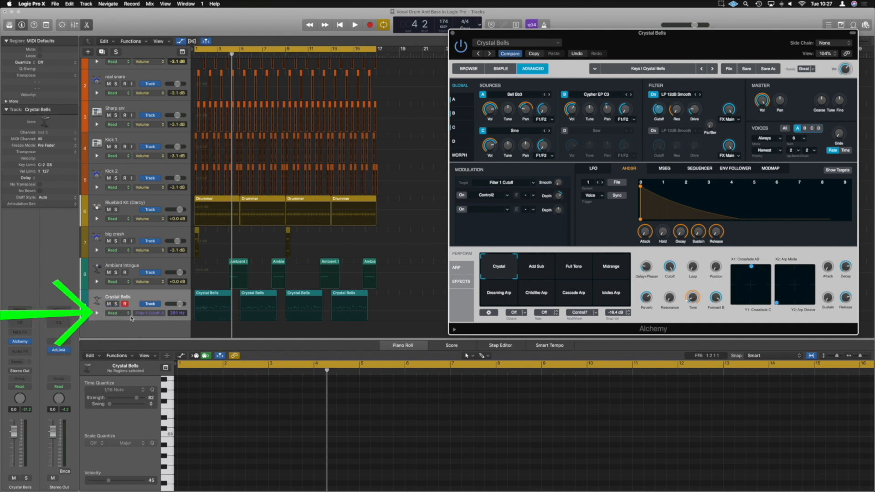
pyautogui.click(97, 314)
pyautogui.scroll(-3, 97, 314)
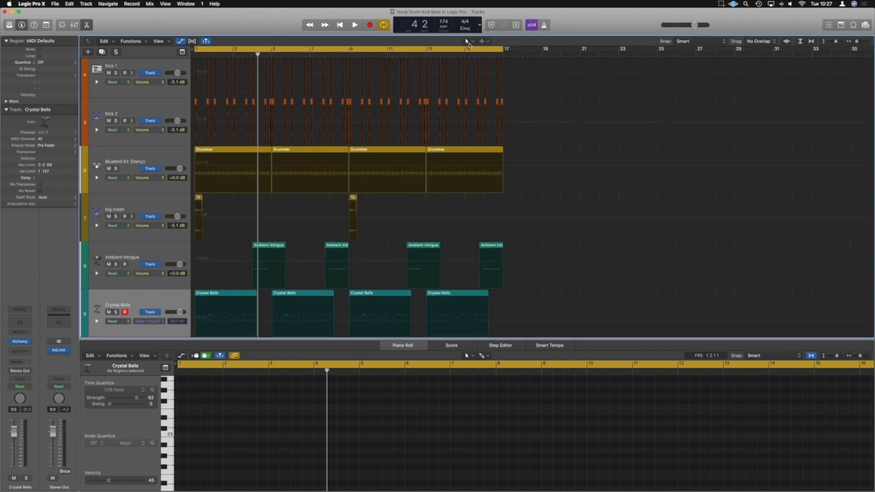
# Step: Assign the Pencil Tool and draw a rising Filter 1 Cutoff automation ramp from bar 1 to the end of the last Crystal Bells region
pyautogui.click(488, 42)
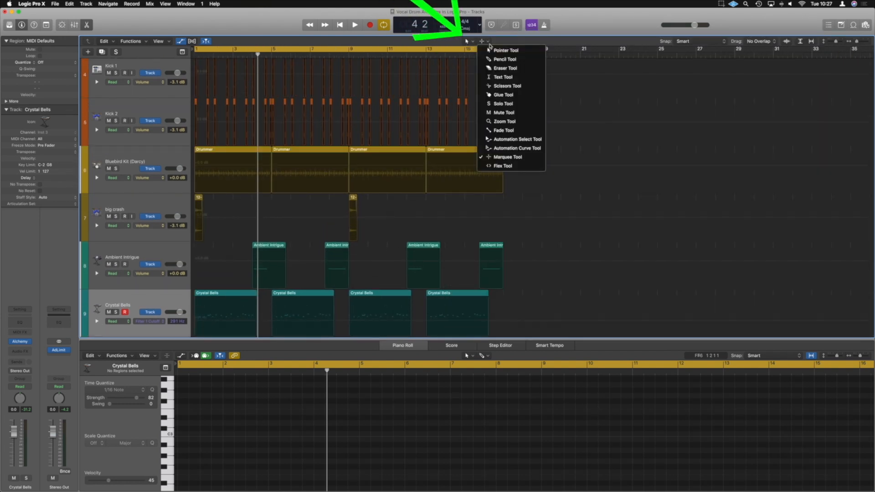
pyautogui.click(503, 60)
pyautogui.scroll(-1, 200, 301)
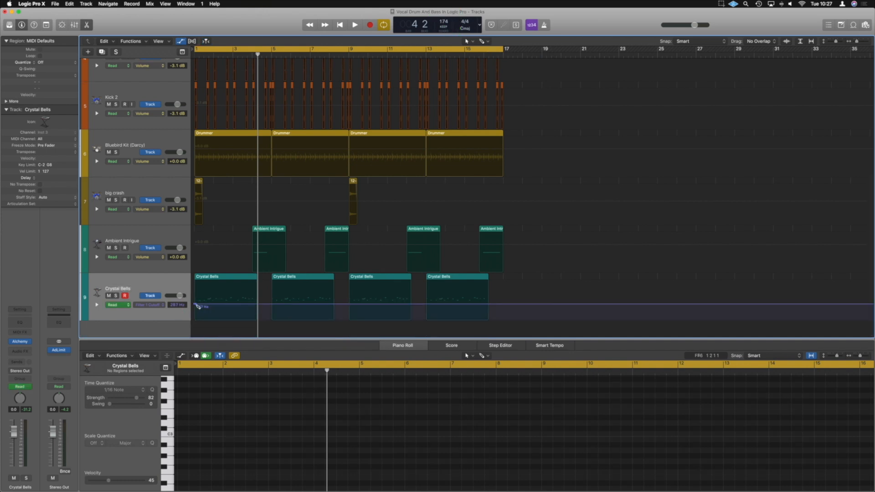
pyautogui.moveTo(197, 306)
pyautogui.mouseDown()
pyautogui.moveTo(469, 307)
pyautogui.moveTo(488, 293)
pyautogui.mouseUp()
pyautogui.press('space')
pyautogui.press('space')
# Step: Lower the starting point of the cutoff automation ramp at bar 1 and play back the filter sweep
pyautogui.moveTo(195, 304); pyautogui.dragTo(195, 310)
pyautogui.press('space')
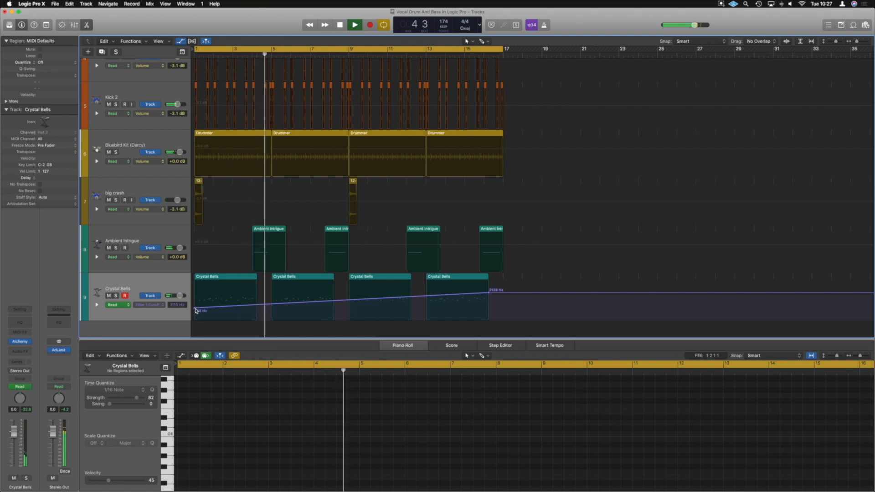
pyautogui.press('super+Up')
pyautogui.press('super+Up')
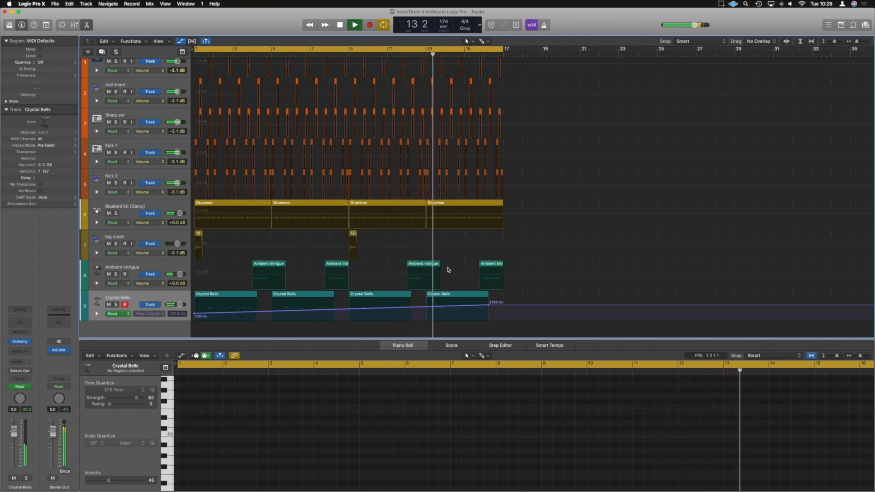
pyautogui.press('space')
# Step: Lower the ramp's end point to about 1175 Hz and bend the ramp with the Automation Curve Tool so it rises slowly at first
pyautogui.moveTo(489, 306); pyautogui.dragTo(488, 307)
pyautogui.press('t')
pyautogui.press('w')
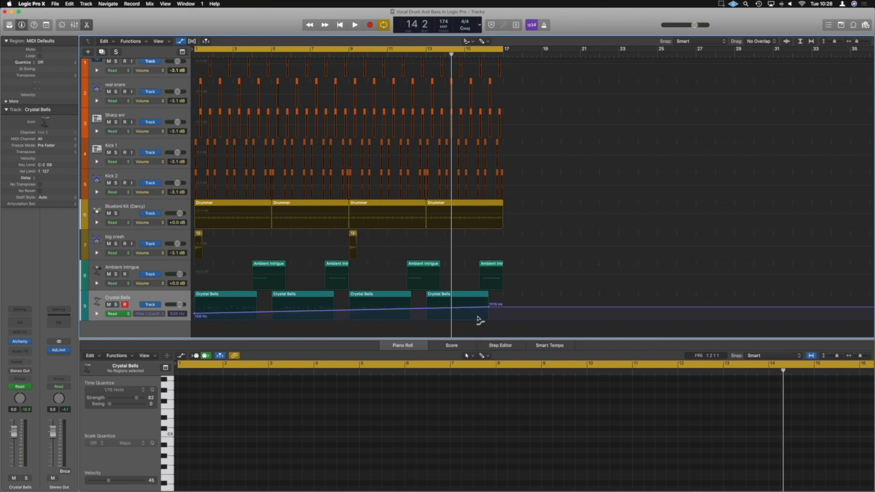
pyautogui.moveTo(422, 313); pyautogui.dragTo(423, 316)
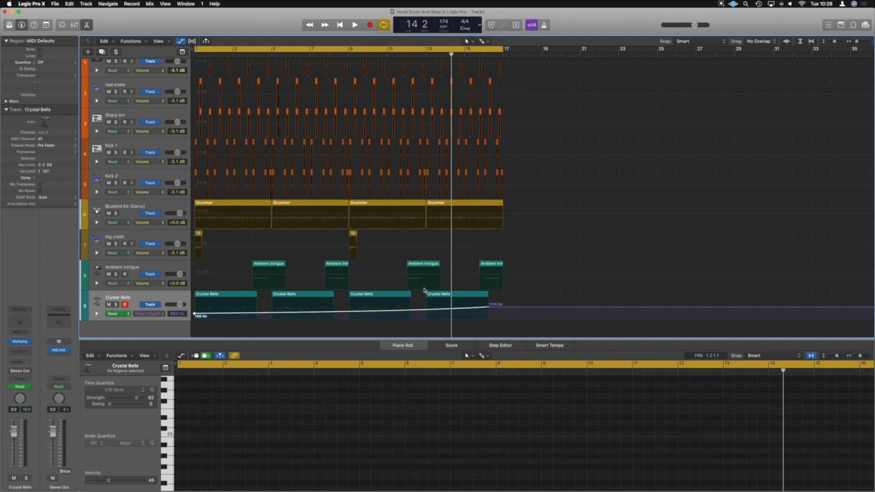
pyautogui.press('t')
pyautogui.press('t')
# Step: Play through the 16-bar loop to audition the curved cutoff automation, and hide the track automation
pyautogui.press('super+Left')
pyautogui.press('super+Left')
pyautogui.press('space')
pyautogui.press('t')
pyautogui.press('t')
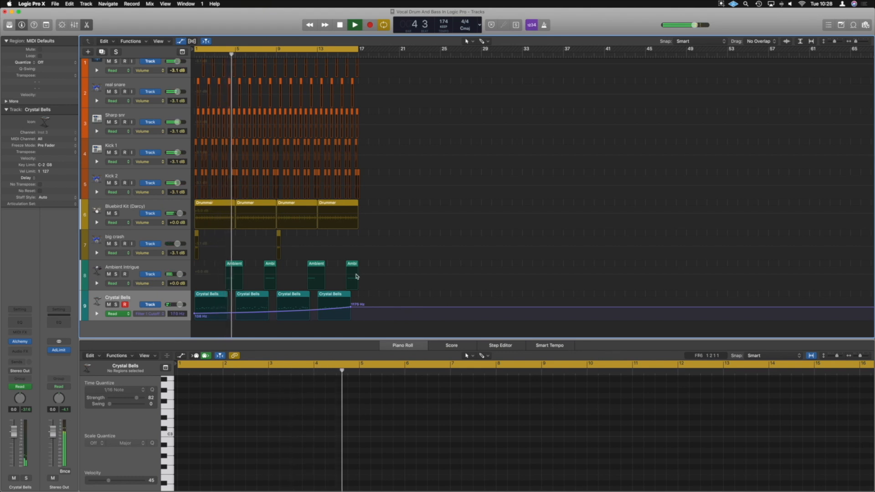
pyautogui.press('super+Right')
pyautogui.press('super+Right')
pyautogui.press('super+Up')
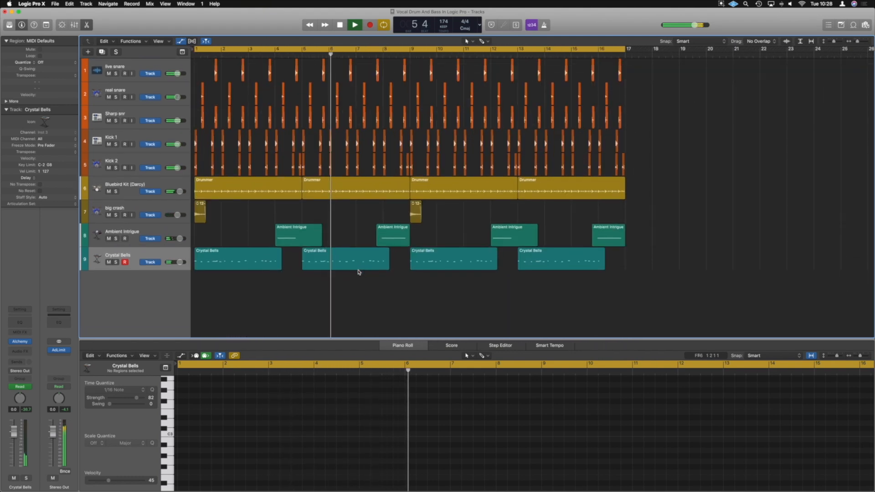
pyautogui.press('super+Left')
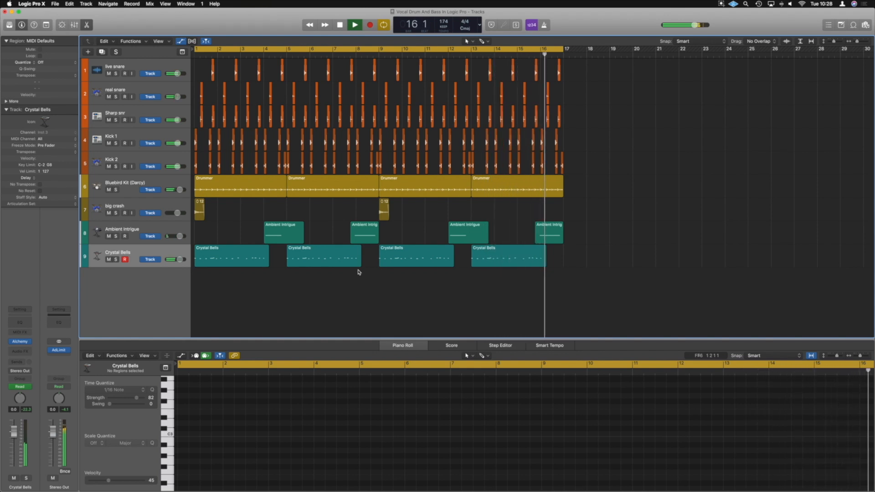
pyautogui.press('space')
pyautogui.scroll(-1, 359, 272)
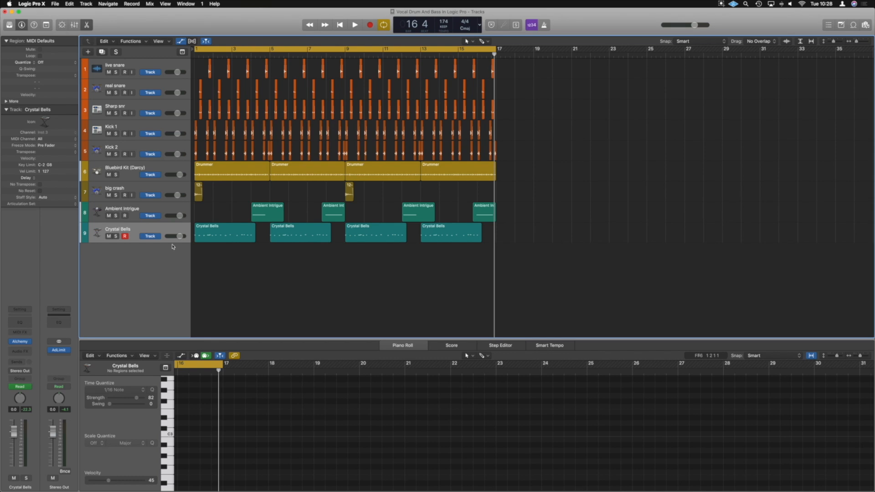
# Step: Create one new software instrument track with Alchemy below the Crystal Bells track
pyautogui.click(142, 231)
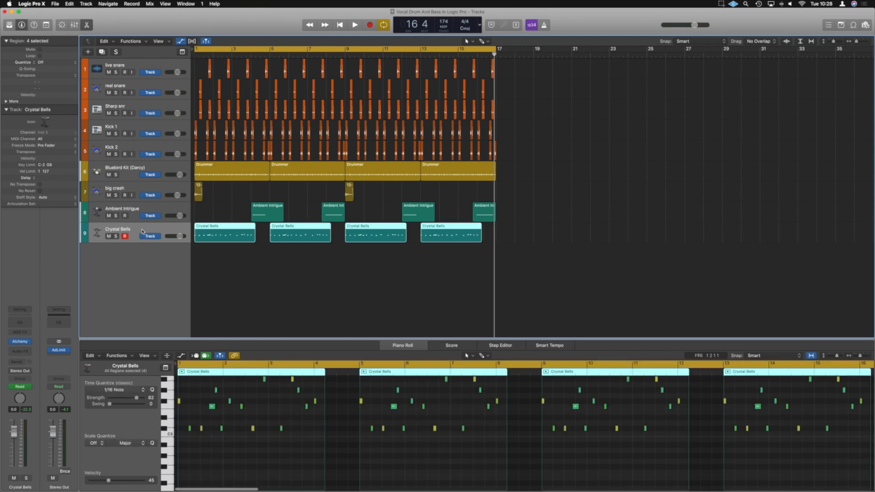
pyautogui.click(89, 51)
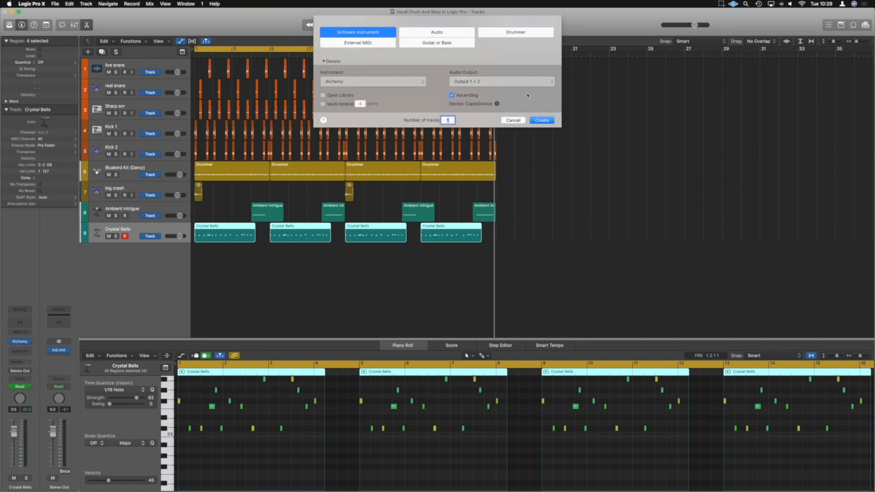
pyautogui.click(540, 120)
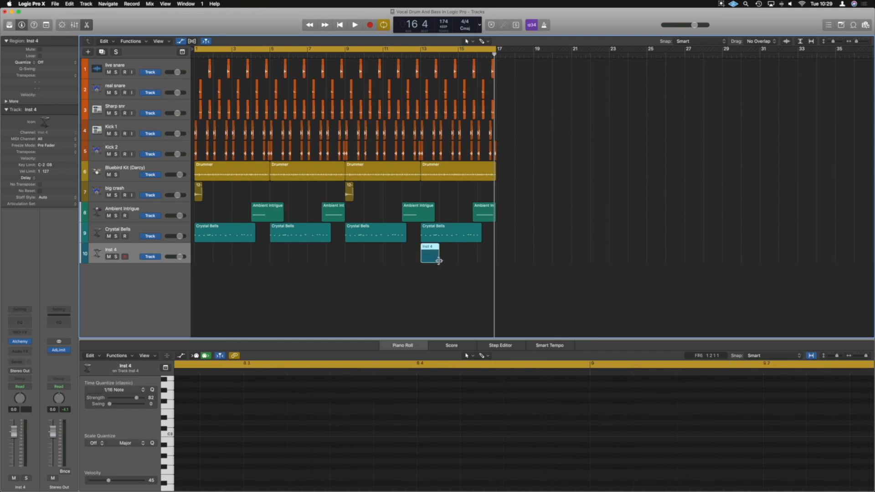
# Step: Extend the new track's region from bar 13 to bar 17 and set the cycle range to match it
pyautogui.moveTo(439, 261); pyautogui.dragTo(493, 261)
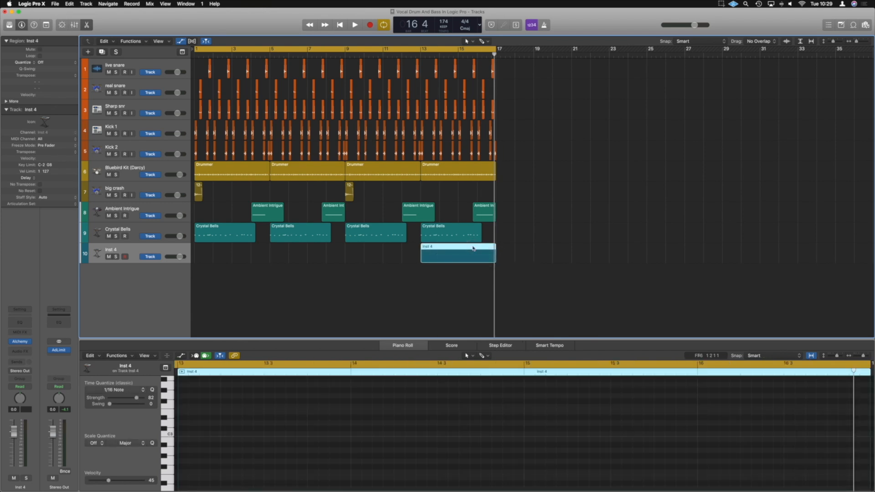
pyautogui.press('super+u')
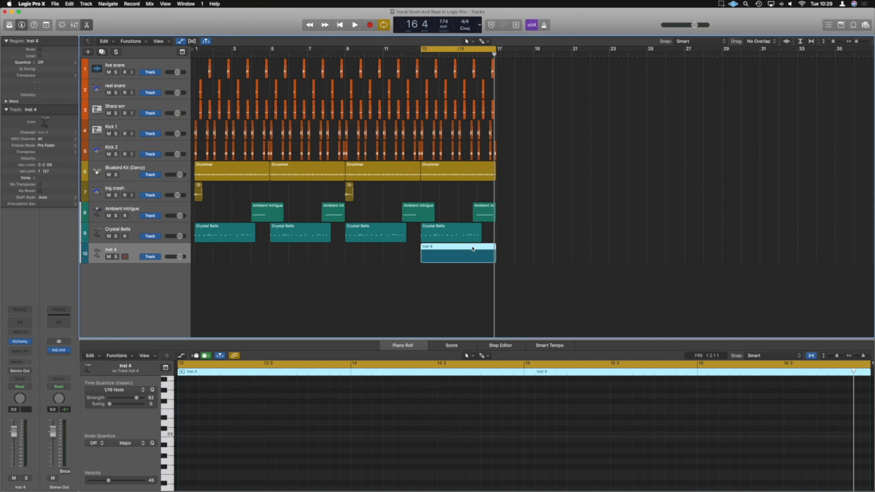
# Step: Add a C3 note at bar 13 in the new region, stretch it to bar 17, and audition the loop
pyautogui.click(278, 439)
pyautogui.click(182, 428)
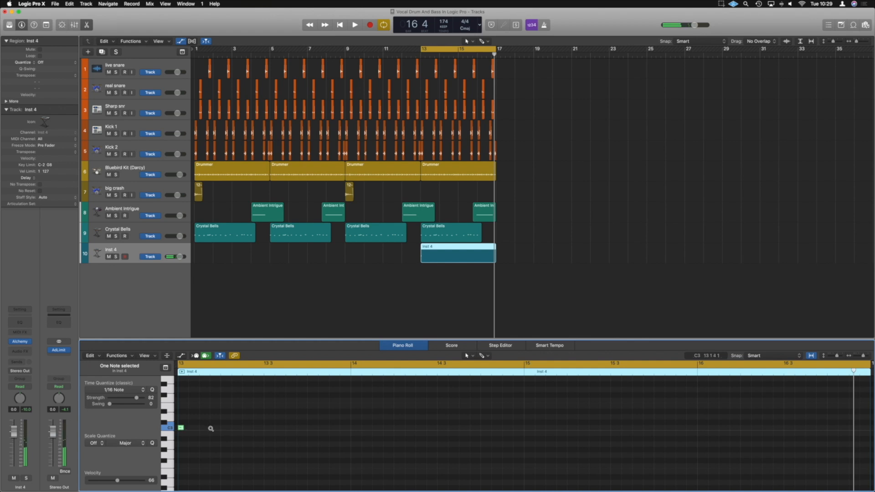
pyautogui.hscroll(-5, 216, 429)
pyautogui.hscroll(5, 688, 482)
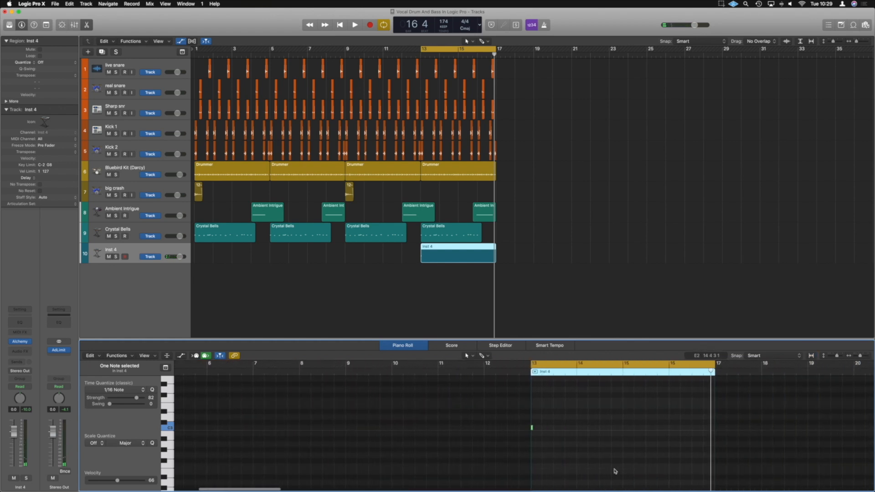
pyautogui.moveTo(532, 427); pyautogui.dragTo(712, 430)
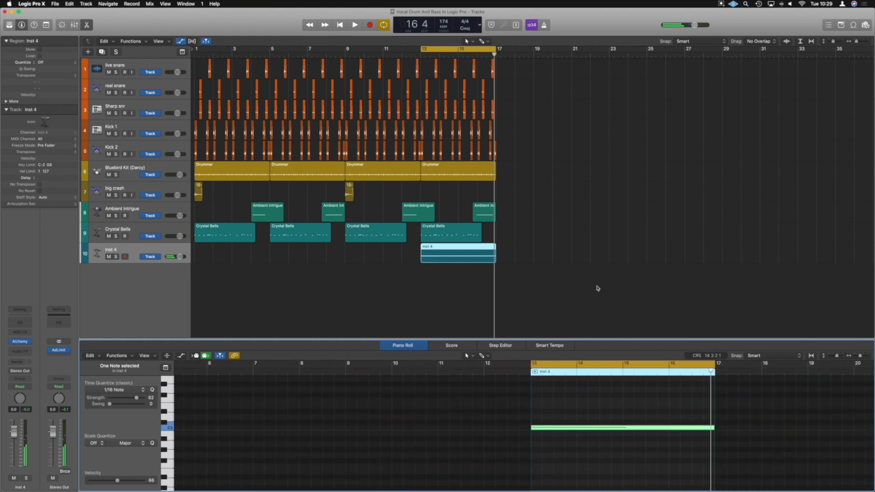
pyautogui.press('space')
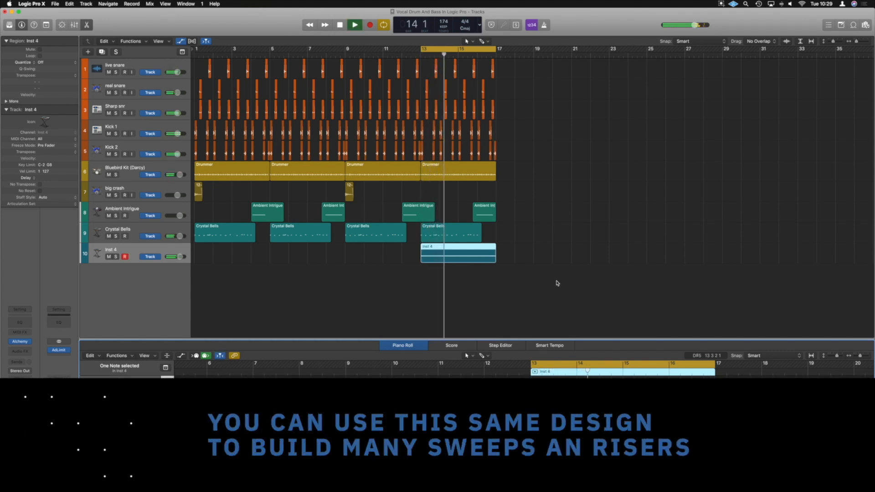
pyautogui.press('space')
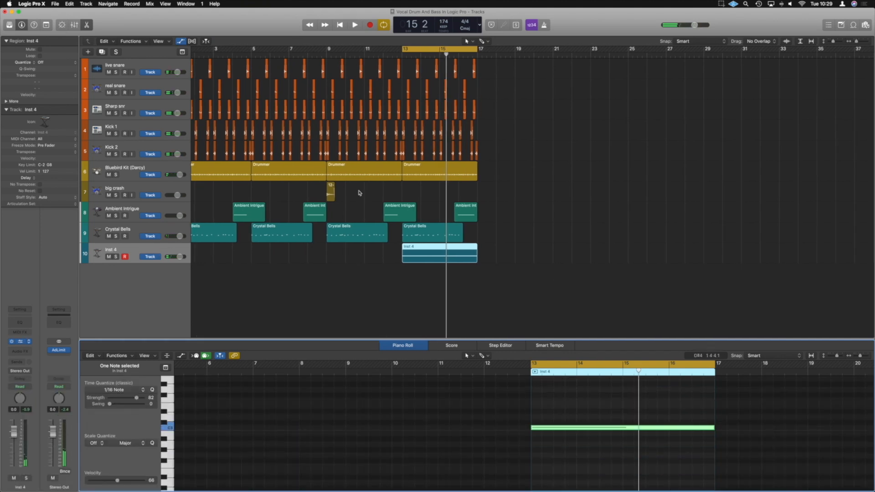
# Step: Initialize the Alchemy preset on the new track and audition the default sound
pyautogui.moveTo(235, 31); pyautogui.dragTo(668, 69)
pyautogui.click(725, 93)
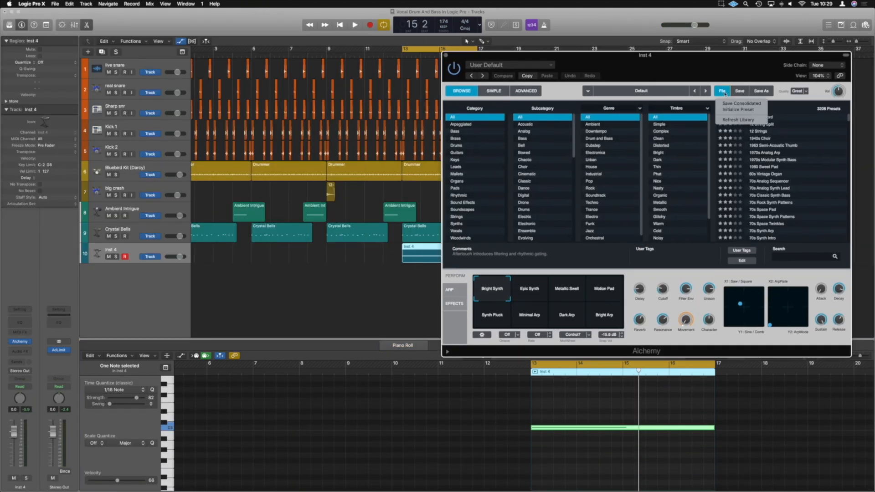
pyautogui.click(735, 109)
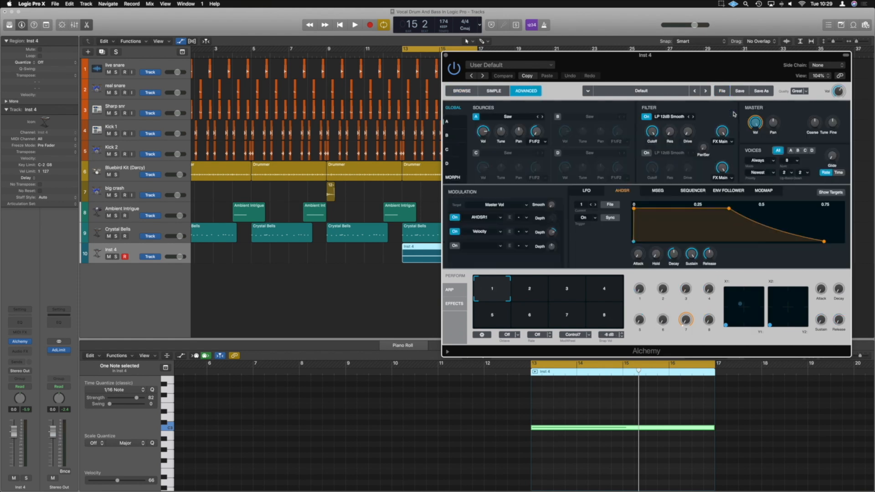
pyautogui.press('space')
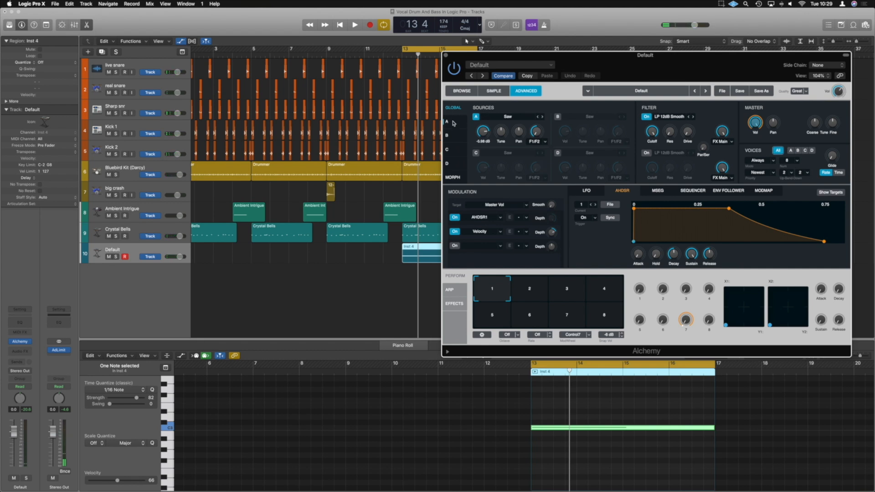
# Step: Turn source A into white noise only by enabling its noise and disabling its oscillator, and audition it with the loop
pyautogui.click(452, 123)
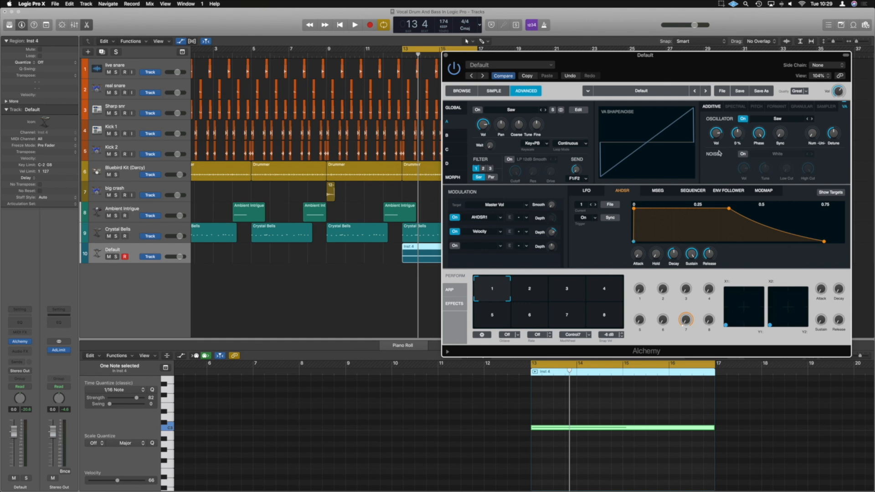
pyautogui.click(742, 155)
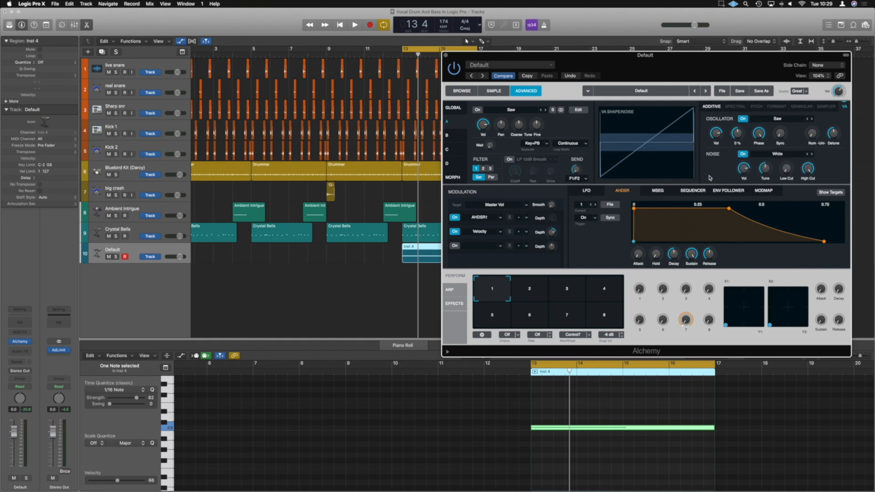
pyautogui.moveTo(788, 173); pyautogui.dragTo(790, 154)
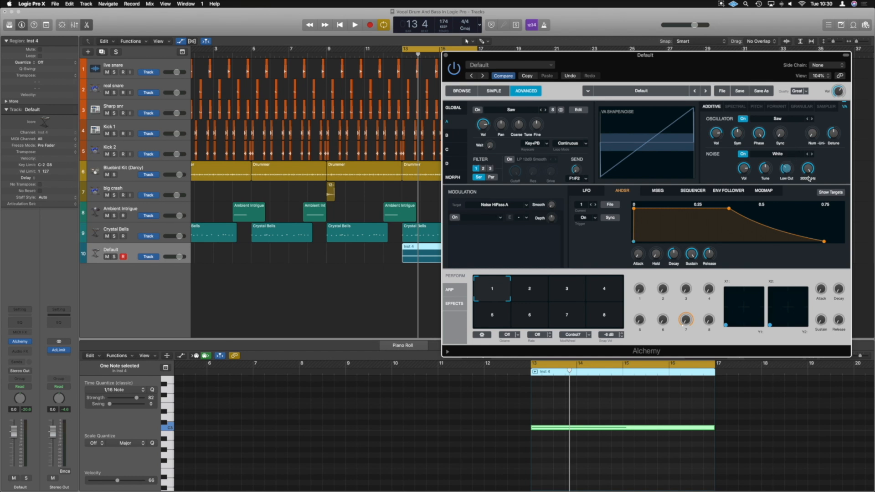
pyautogui.click(743, 118)
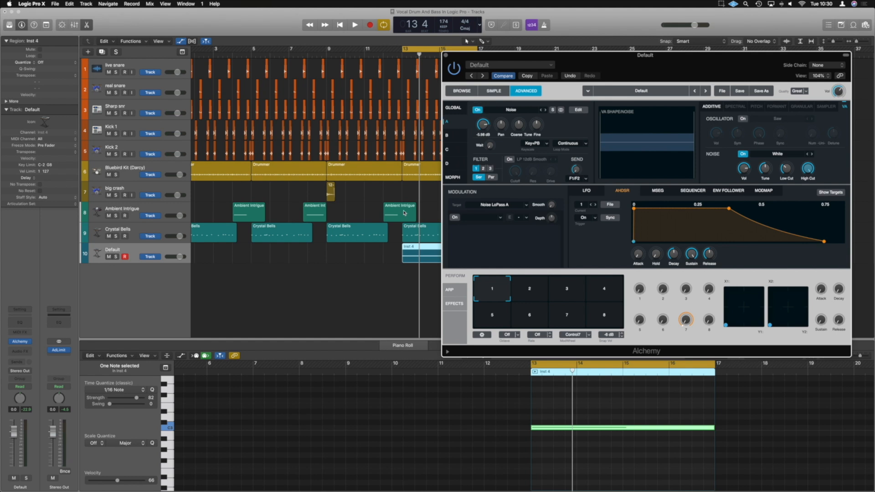
pyautogui.click(451, 108)
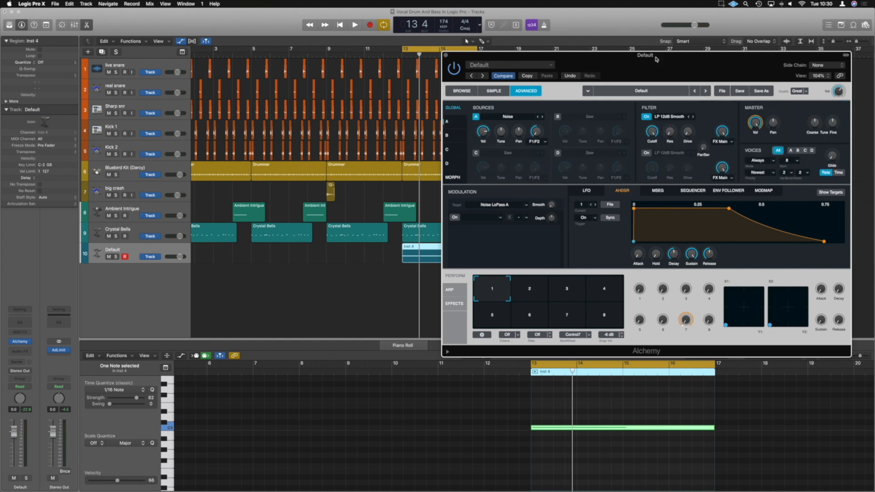
pyautogui.press('space')
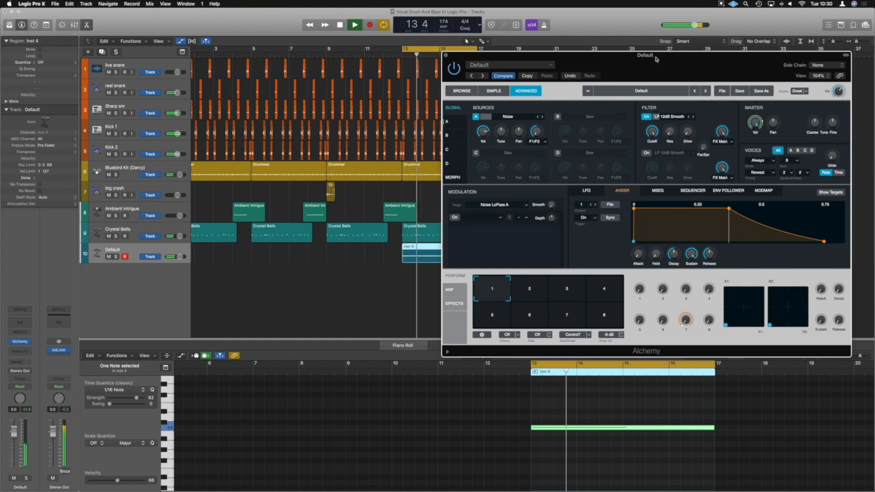
pyautogui.press('space')
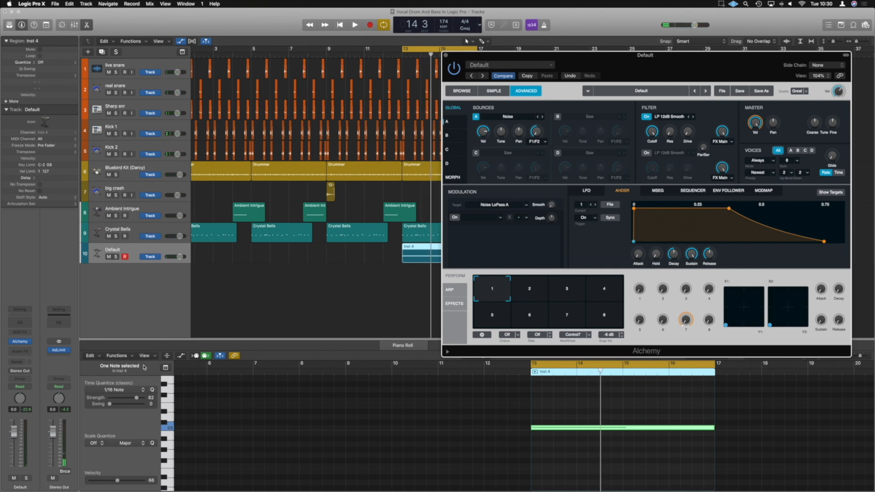
# Step: Record small Filter 1 Cutoff, Res and Drive movements in Touch automation mode during playback, and return the track to Read mode
pyautogui.click(21, 387)
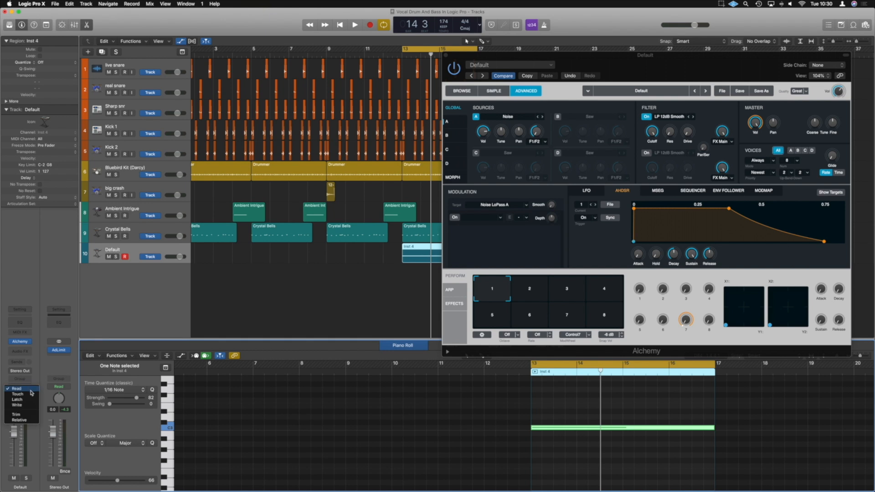
pyautogui.click(46, 395)
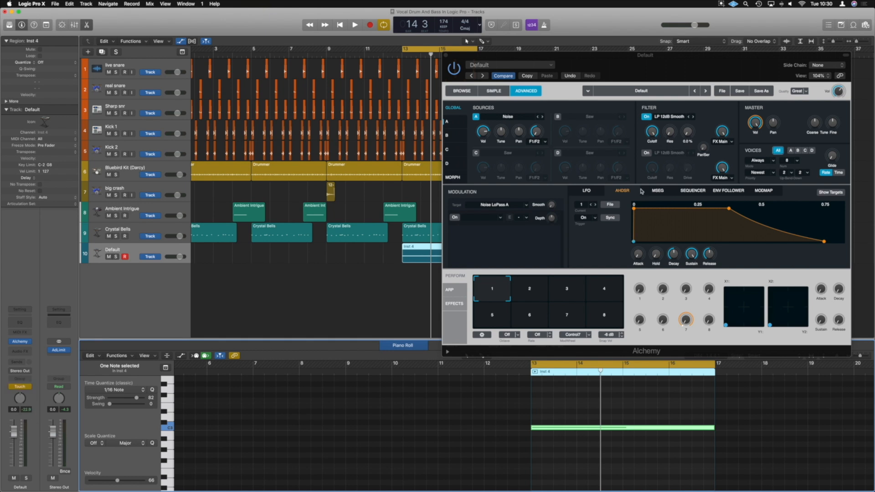
pyautogui.press('space')
pyautogui.click(652, 133)
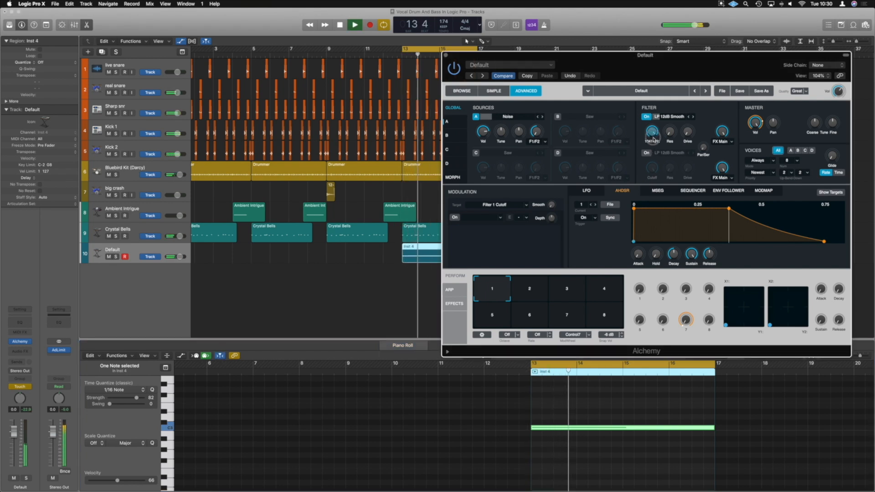
pyautogui.click(688, 132)
pyautogui.press('space')
pyautogui.click(21, 386)
pyautogui.click(22, 384)
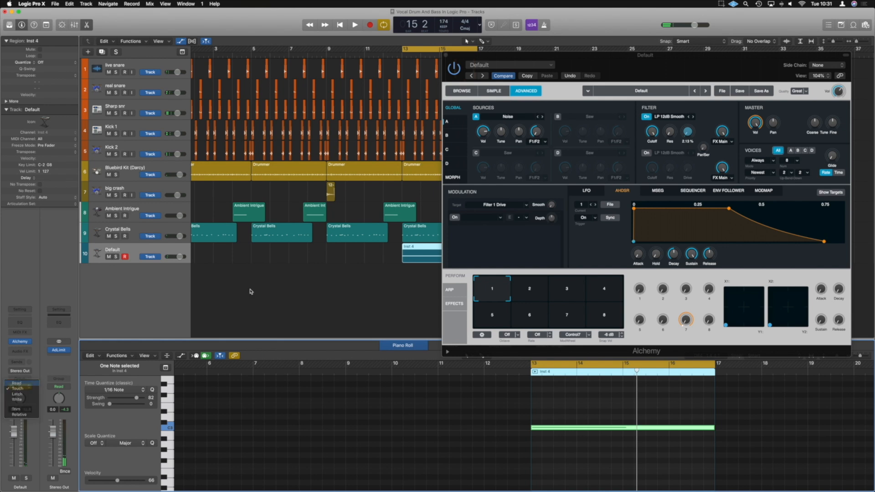
# Step: Show the track automation and expand the noise track's separate lanes for Filter 1 Drive, Cutoff and Res
pyautogui.press('a')
pyautogui.press('a')
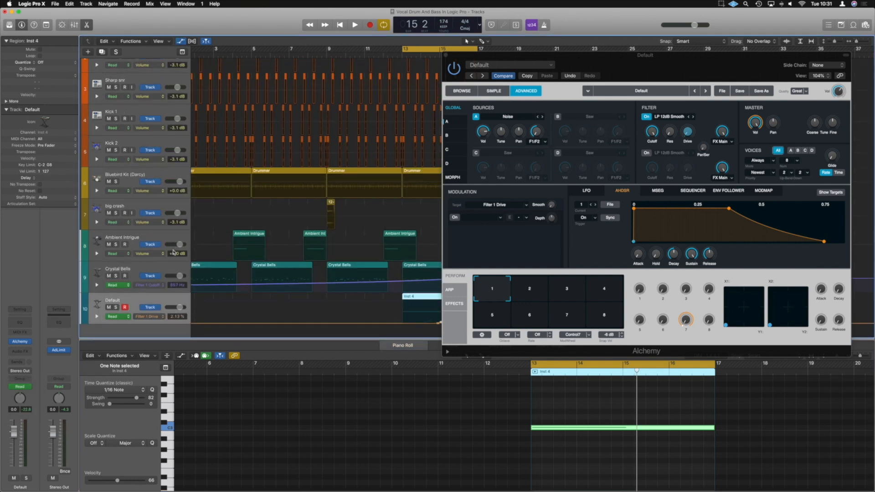
pyautogui.hscroll(3, 253, 279)
pyautogui.click(96, 316)
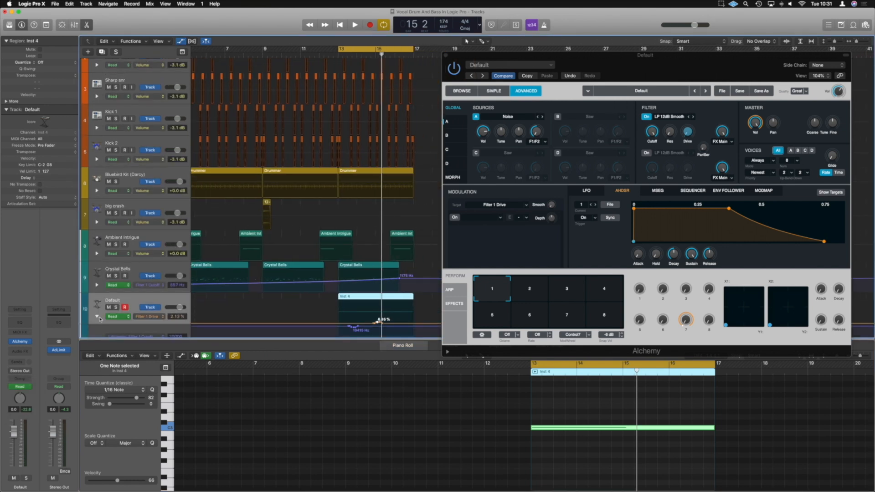
pyautogui.scroll(-3, 108, 325)
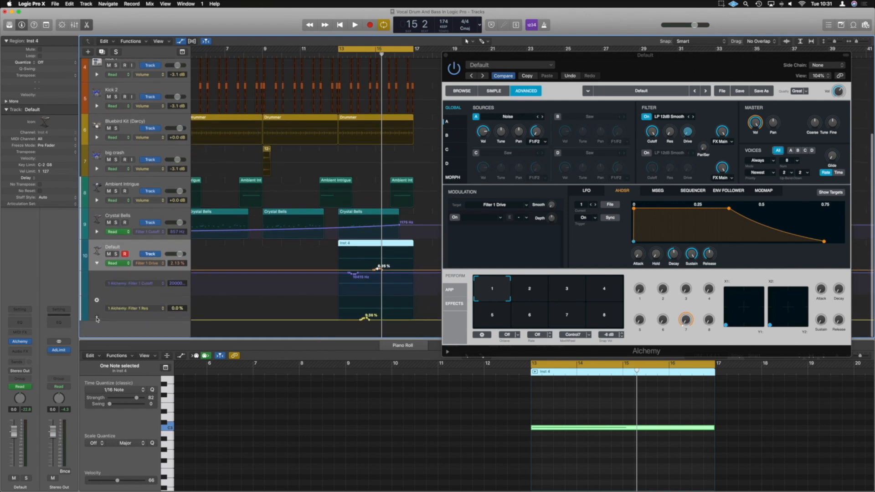
pyautogui.scroll(3, 413, 205)
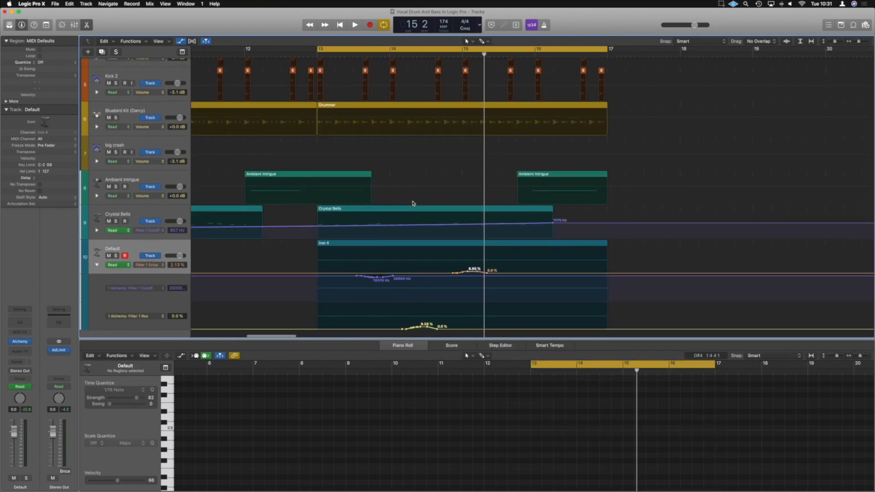
pyautogui.scroll(-2, 413, 204)
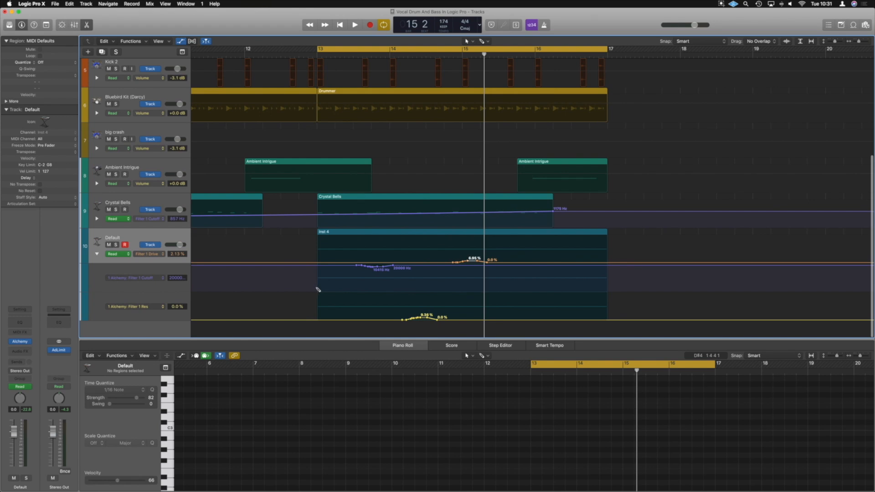
# Step: Draw Filter 1 Cutoff automation climbing from about 16 Hz before bar 13 up to bar 17, and raise Filter 1 Drive in bar 16
pyautogui.click(318, 289)
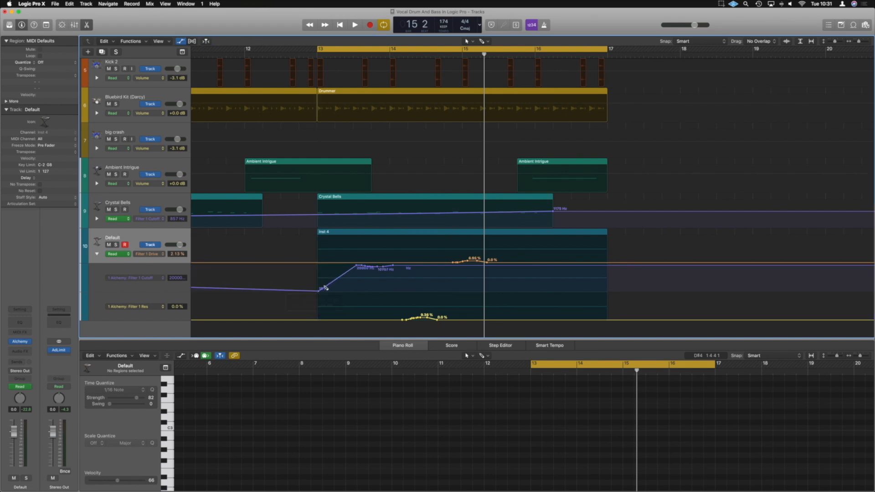
pyautogui.click(318, 291)
pyautogui.moveTo(332, 285)
pyautogui.mouseDown()
pyautogui.moveTo(341, 295)
pyautogui.moveTo(427, 300)
pyautogui.moveTo(463, 272)
pyautogui.mouseUp()
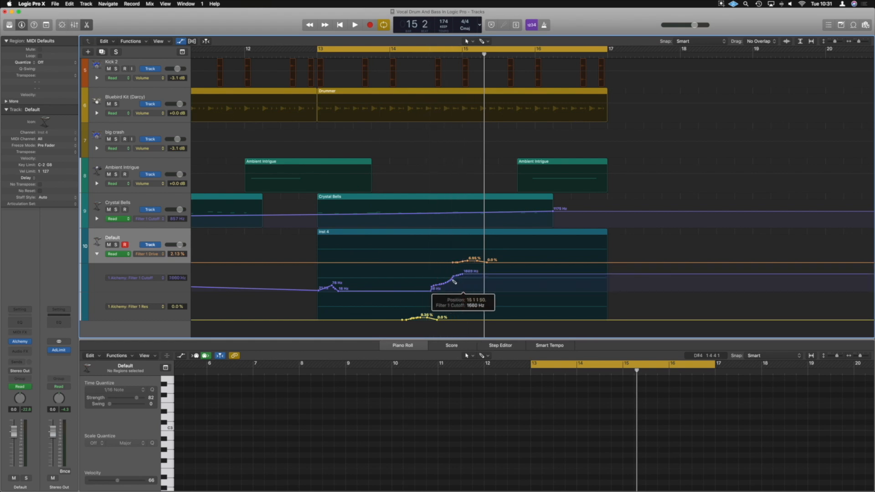
pyautogui.moveTo(334, 287); pyautogui.dragTo(298, 291)
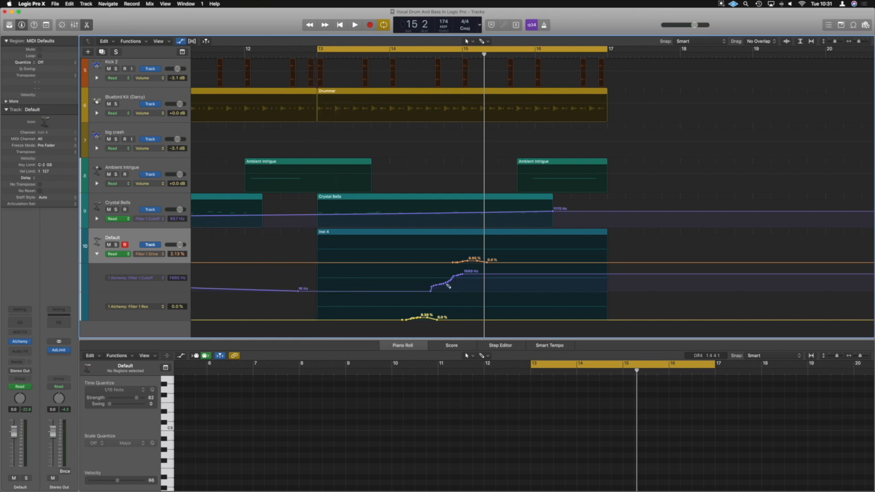
pyautogui.moveTo(434, 286)
pyautogui.mouseDown()
pyautogui.moveTo(604, 270)
pyautogui.moveTo(587, 259)
pyautogui.moveTo(609, 252)
pyautogui.moveTo(584, 262)
pyautogui.moveTo(460, 266)
pyautogui.mouseUp()
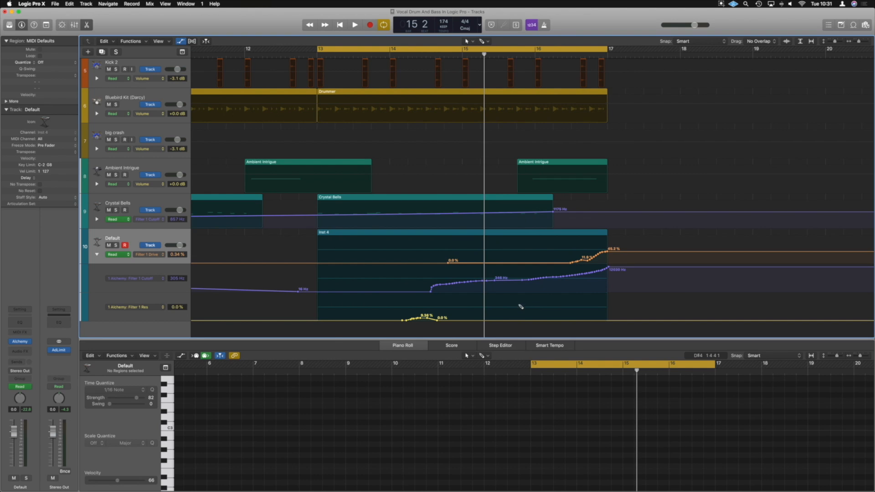
# Step: Draw two Filter 1 Res humps, about 45% around bar 15 and a higher one in bar 16, and audition the riser
pyautogui.moveTo(456, 321)
pyautogui.mouseDown()
pyautogui.moveTo(445, 316)
pyautogui.moveTo(480, 308)
pyautogui.moveTo(513, 315)
pyautogui.moveTo(540, 297)
pyautogui.moveTo(611, 320)
pyautogui.mouseUp()
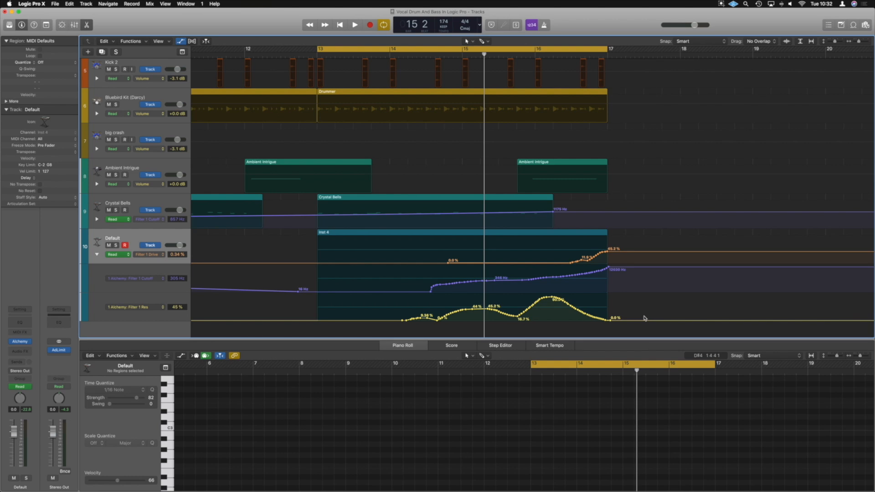
pyautogui.press('space')
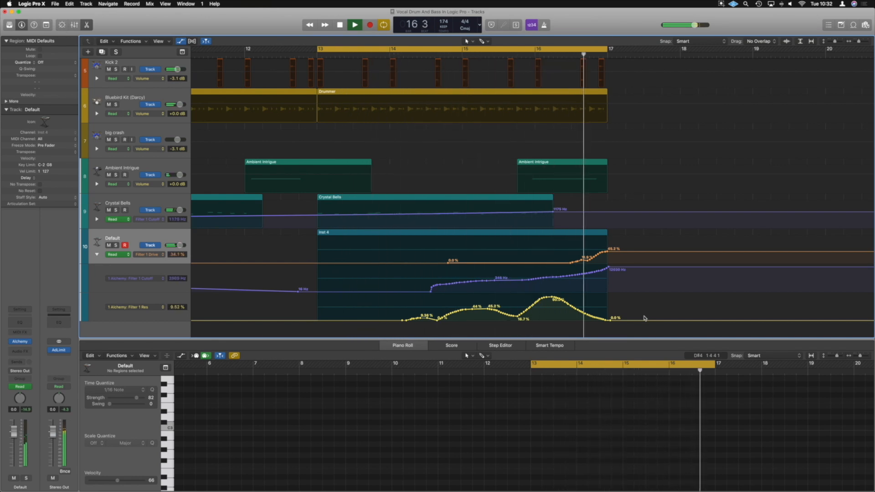
pyautogui.press('space')
# Step: Redraw the two Filter 1 Res humps lower, with the second peaking at about 74%, while auditioning the loop
pyautogui.moveTo(536, 310)
pyautogui.mouseDown()
pyautogui.moveTo(570, 313)
pyautogui.moveTo(565, 304)
pyautogui.moveTo(534, 309)
pyautogui.mouseUp()
pyautogui.press('space')
pyautogui.moveTo(465, 313)
pyautogui.mouseDown()
pyautogui.moveTo(449, 311)
pyautogui.moveTo(507, 316)
pyautogui.mouseUp()
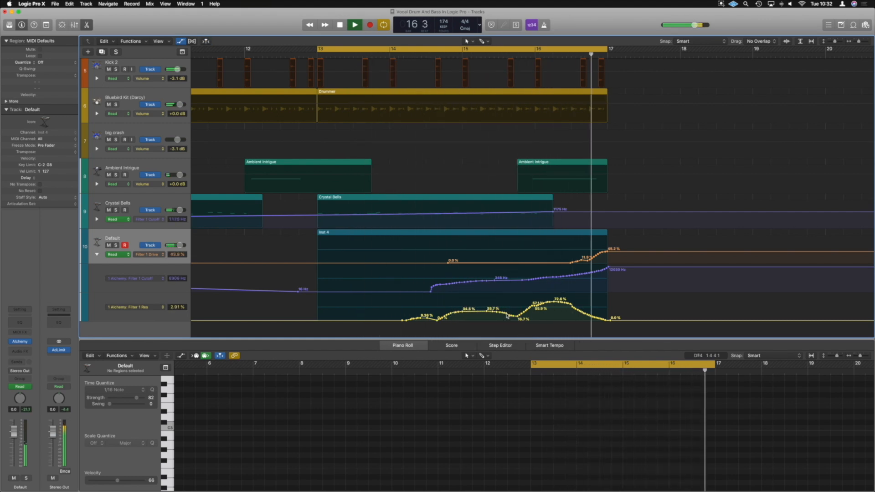
pyautogui.press('space')
# Step: Redraw the end of the Filter 1 Cutoff curve to stay nearly flat in bar 16 and rise steeply at bar 17, and audition it
pyautogui.moveTo(523, 283)
pyautogui.mouseDown()
pyautogui.moveTo(588, 280)
pyautogui.moveTo(608, 263)
pyautogui.mouseUp()
pyautogui.press('space')
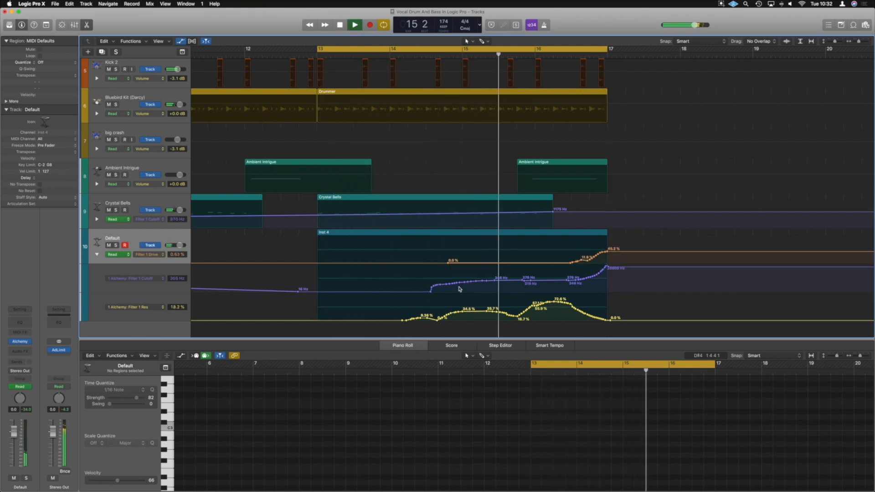
pyautogui.press('space')
# Step: Redraw the early Filter 1 Cutoff curve as a gradual rise from bar 13 to bar 15 and audition the sweep
pyautogui.moveTo(455, 284); pyautogui.dragTo(319, 291)
pyautogui.press('space')
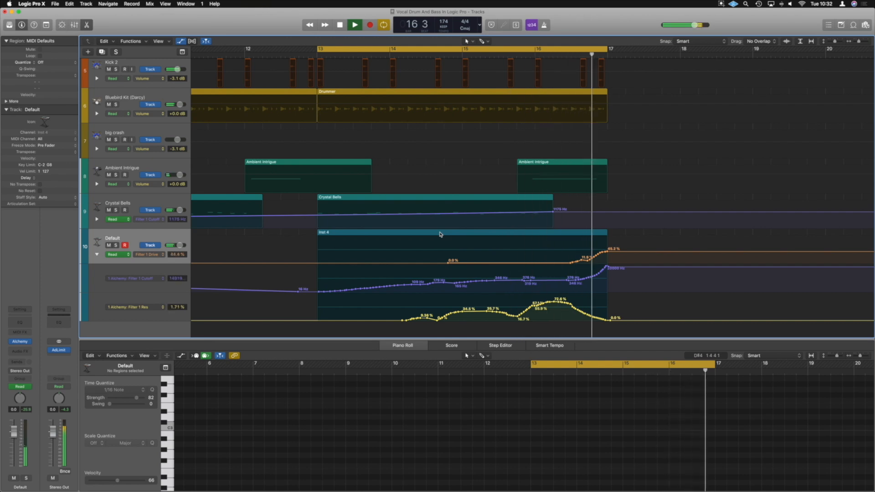
pyautogui.press('space')
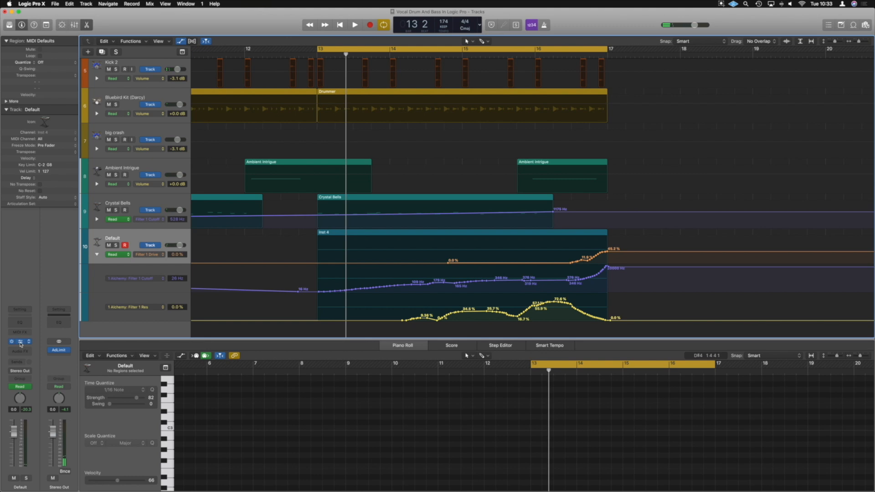
# Step: Add a Delay to the Main effects rack of the Default track's Alchemy and adjust its left and right Rate
pyautogui.click(453, 303)
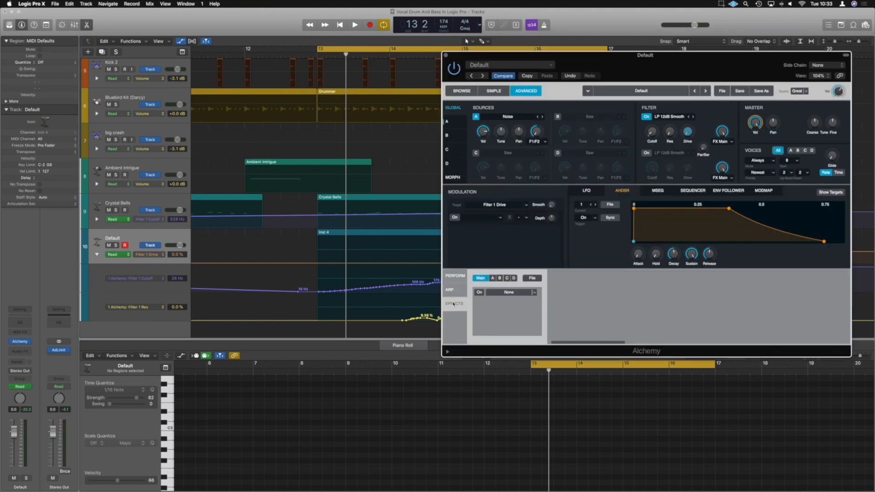
pyautogui.click(535, 294)
pyautogui.moveTo(520, 285)
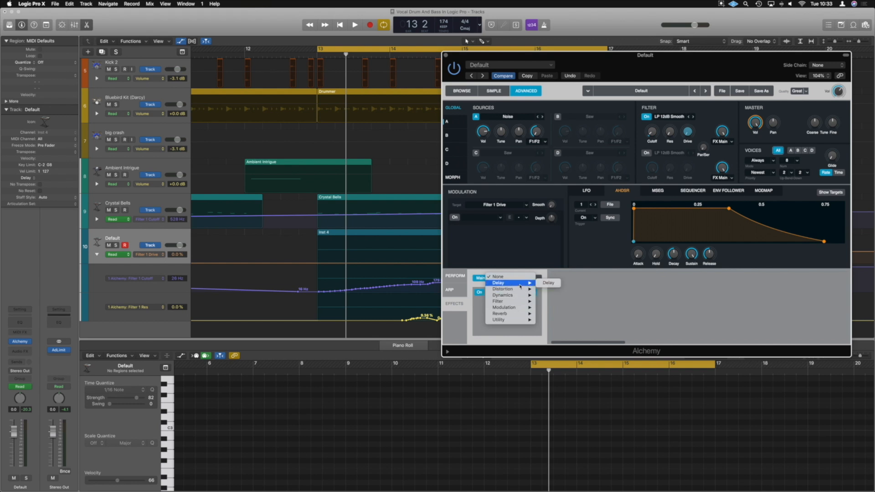
pyautogui.click(548, 284)
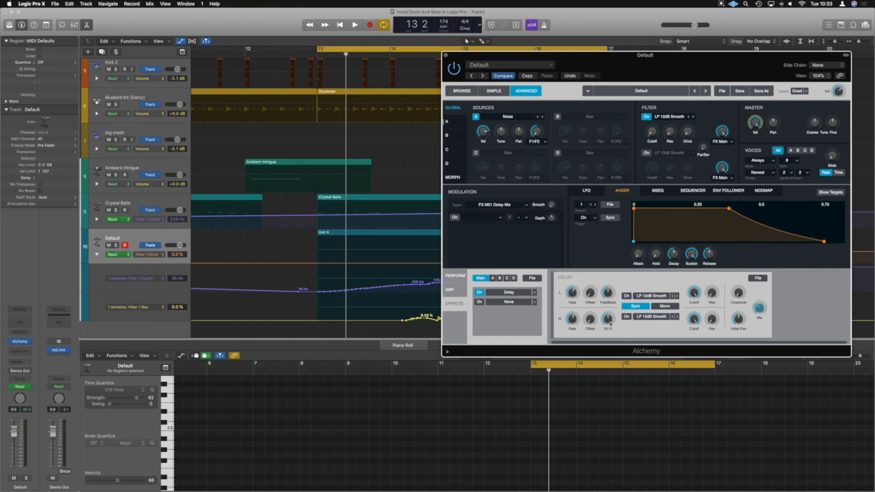
pyautogui.moveTo(573, 321); pyautogui.dragTo(575, 318)
pyautogui.click(573, 292)
pyautogui.click(445, 55)
# Step: Extend the end of the cycle range to 17 3 1 1 and audition the riser's delay tail
pyautogui.moveTo(607, 49); pyautogui.dragTo(642, 50)
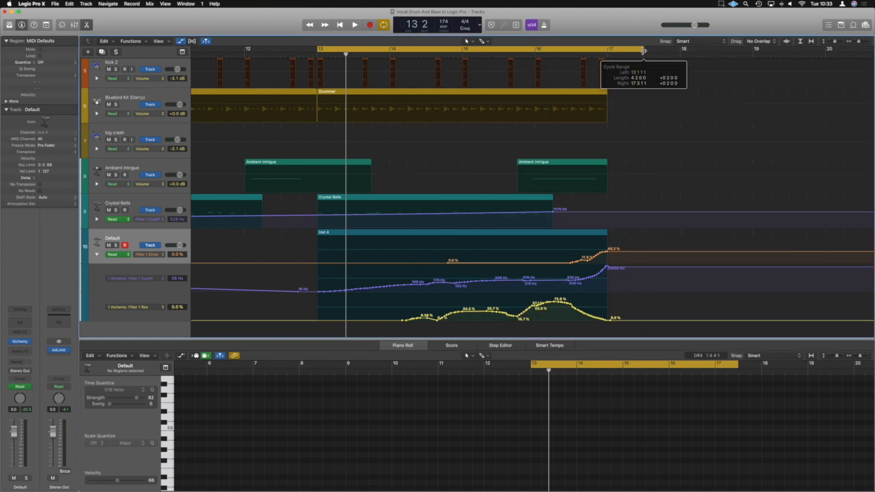
pyautogui.press('space')
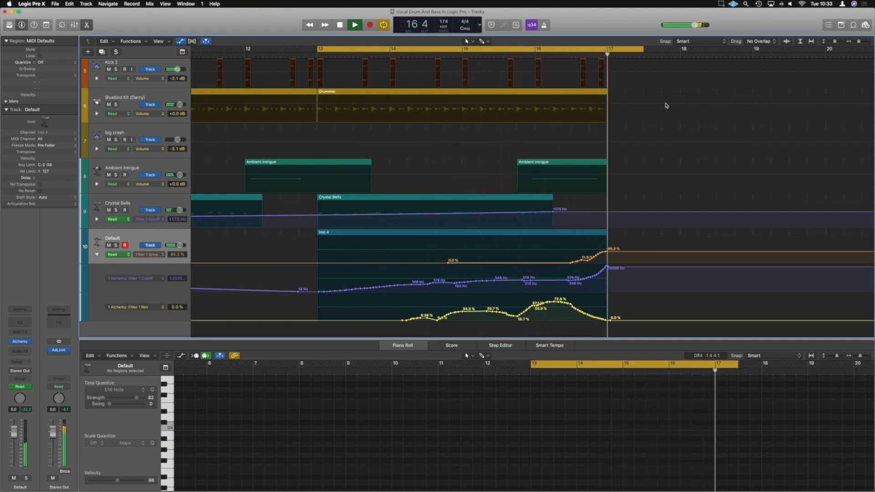
pyautogui.press('space')
# Step: Turn off the cycle range and hide the track automation to view the whole arrangement from bar 1
pyautogui.click(467, 49)
pyautogui.press('a')
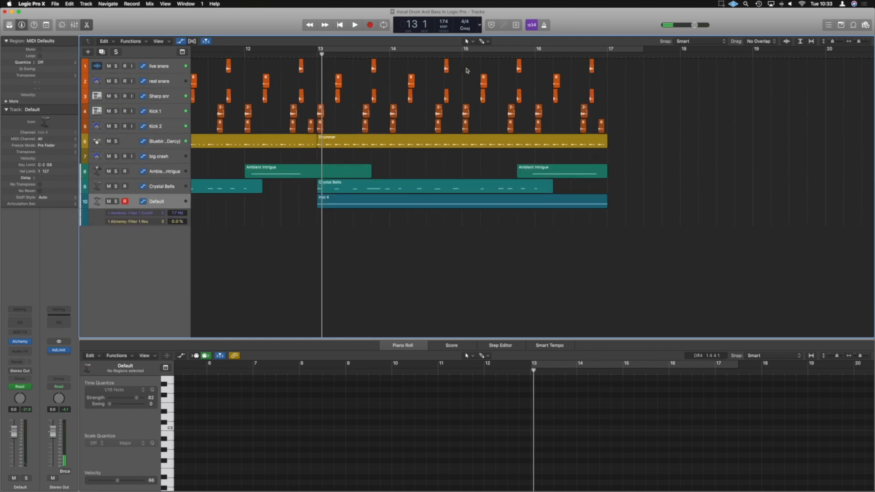
pyautogui.scroll(-5, 467, 71)
pyautogui.hscroll(-5, 466, 70)
pyautogui.scroll(-2, 466, 69)
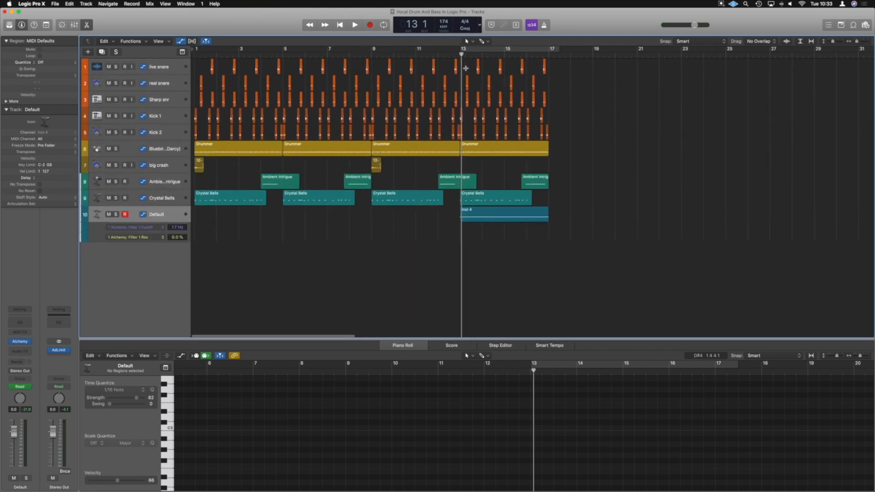